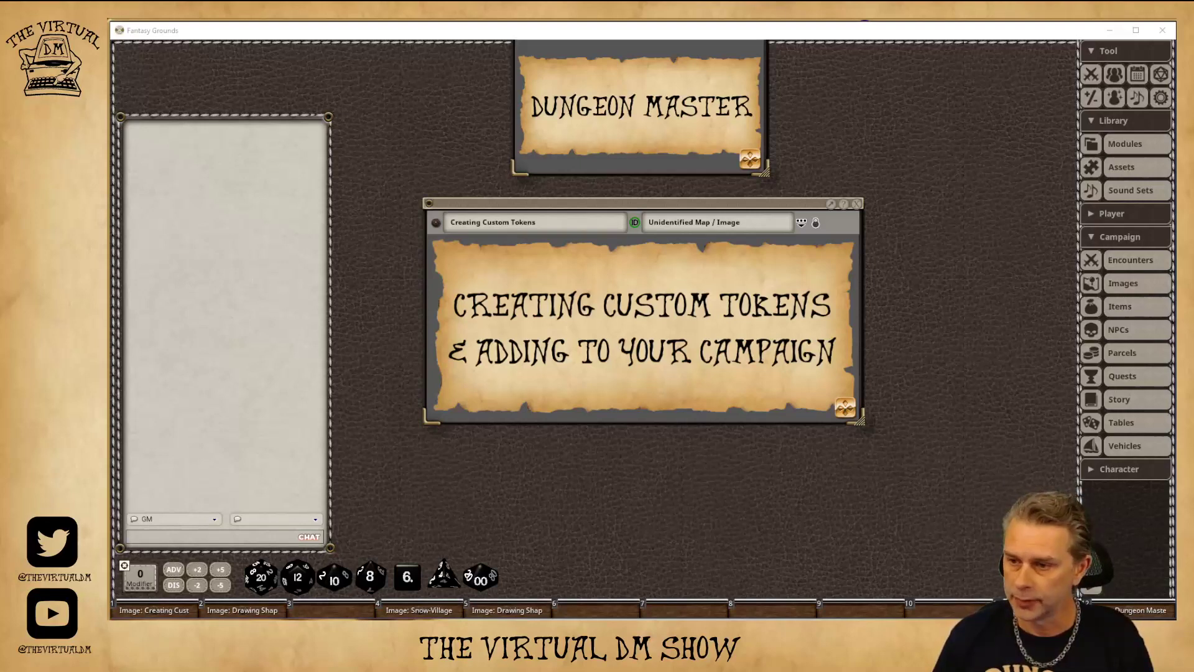
- Bring the Images folder holding Orc.jpg in front of Fantasy Grounds
{"action": "key", "text": "alt+Tab"}
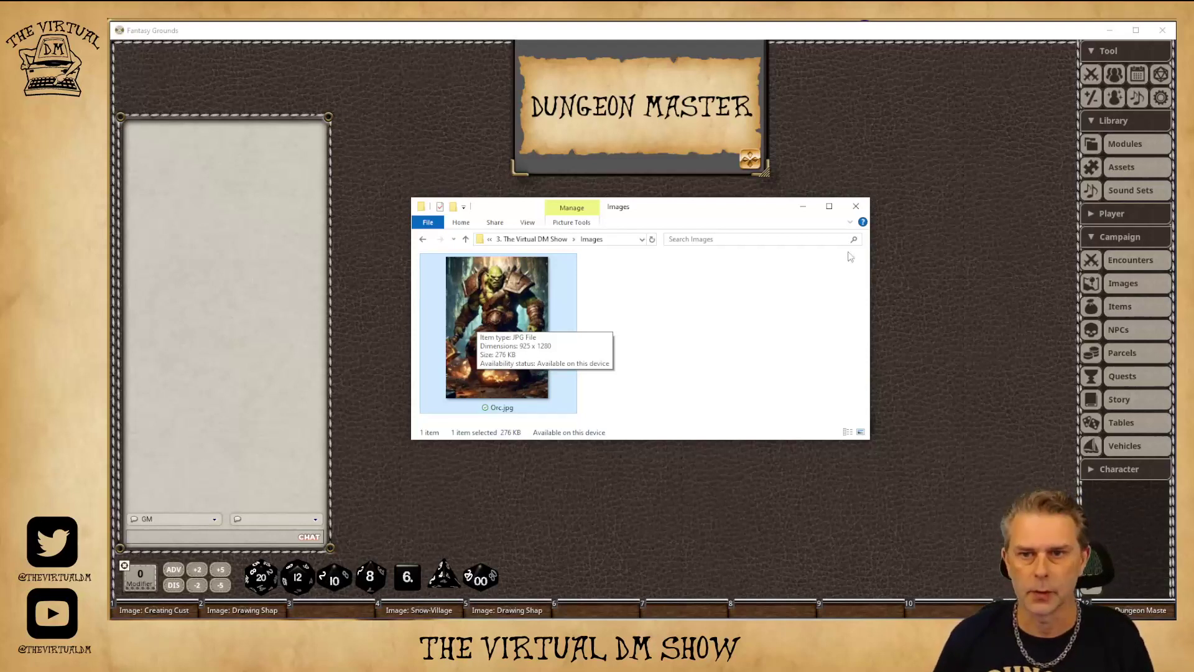
- Minimize the Images window and switch to the RollAdvantage Token Stamp page
{"action": "left_click", "coordinate": [800, 209]}
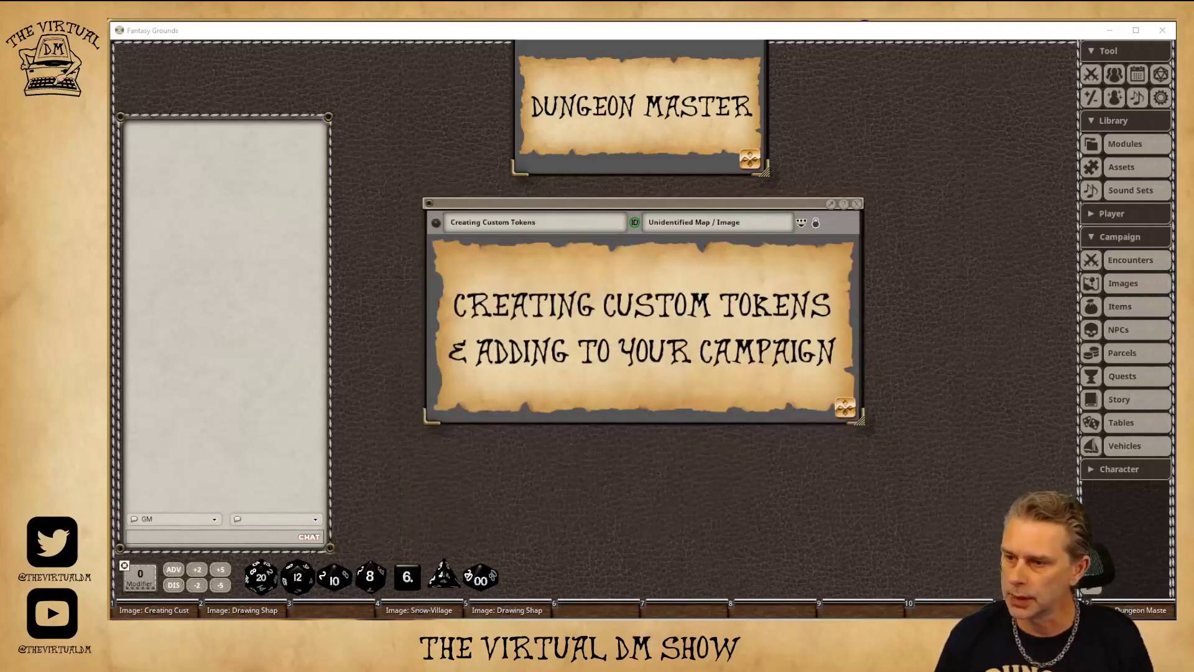
{"action": "key", "text": "alt+Tab"}
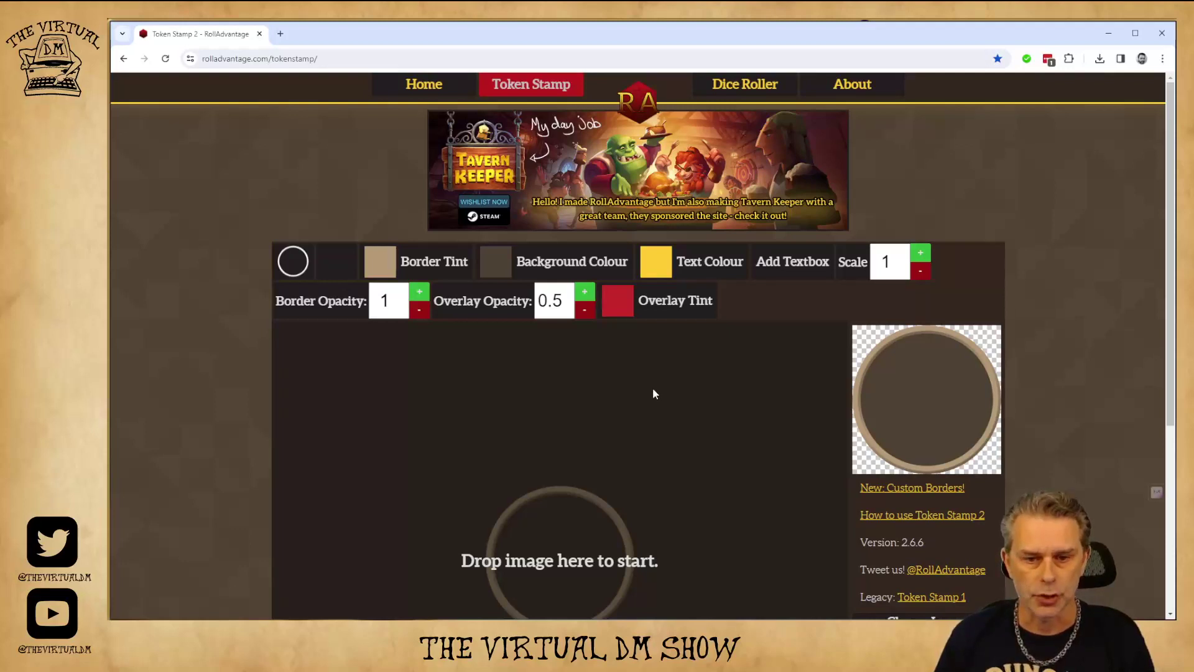
- Load Orc.jpg from the Images folder into the Token Stamp drop area
{"action": "scroll", "coordinate": [653, 392], "scroll_direction": "down", "scroll_amount": 2}
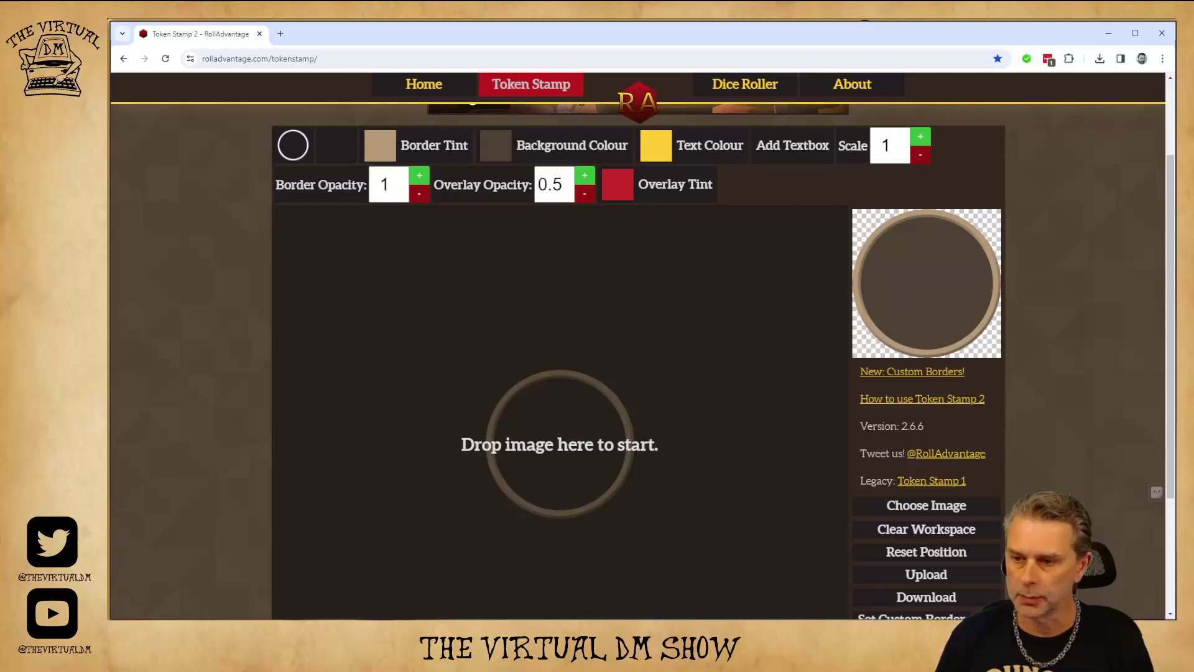
{"action": "key", "text": "alt+Tab"}
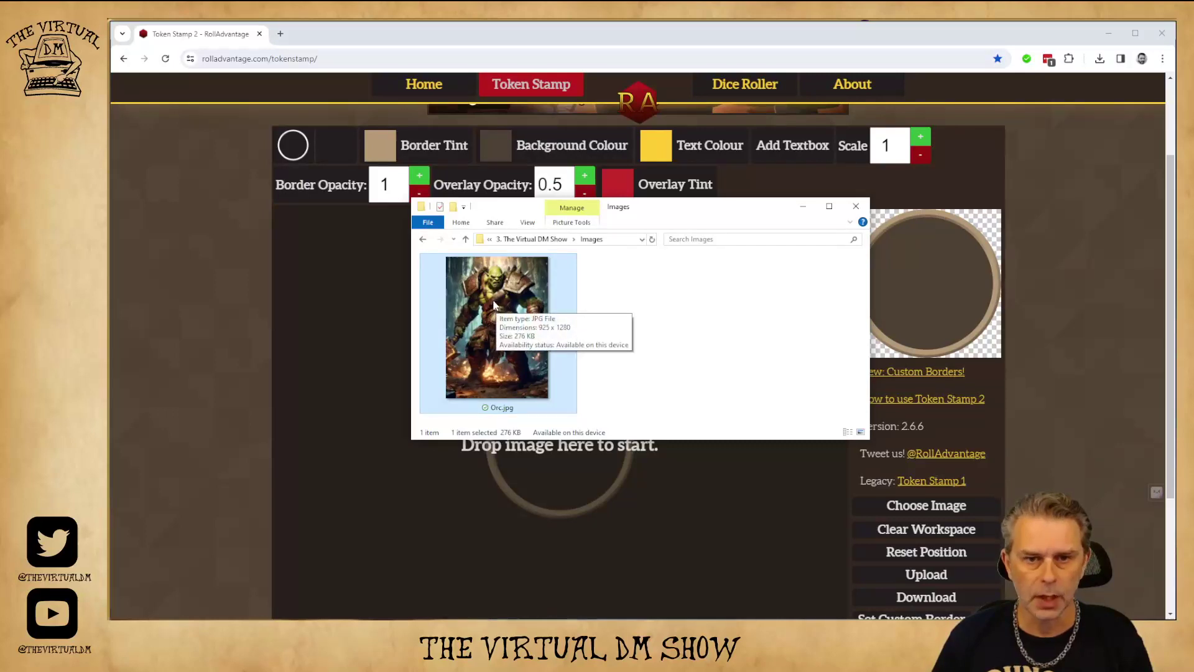
{"action": "left_click_drag", "start_coordinate": [493, 300], "coordinate": [573, 526]}
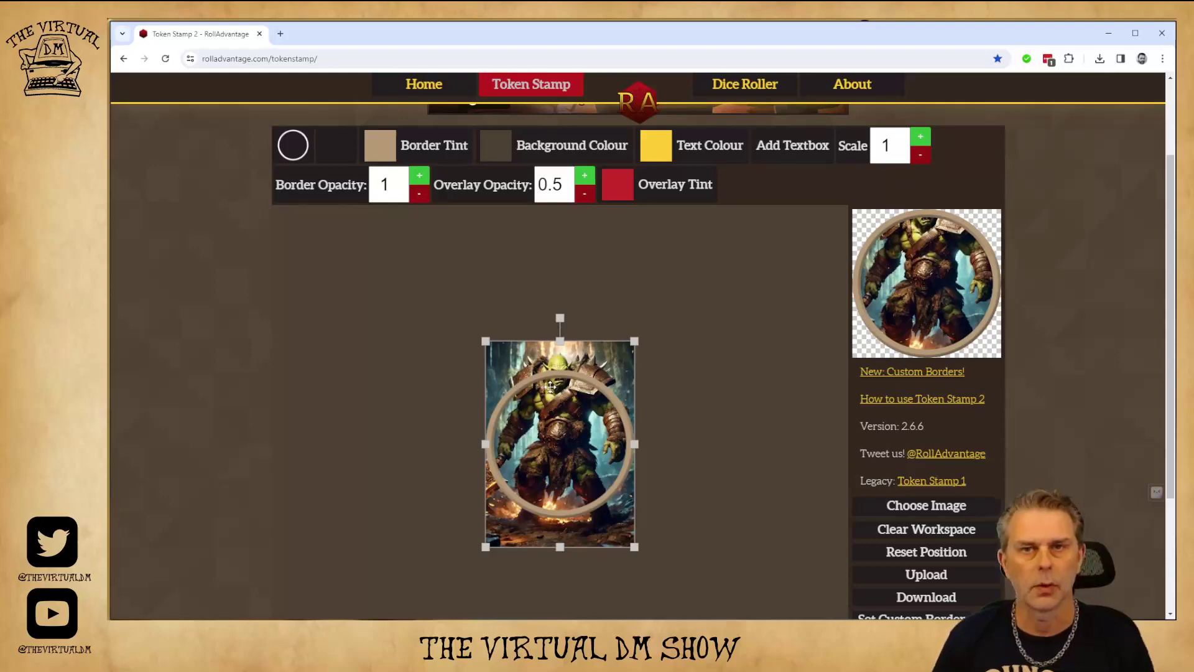
- Scale up the orc image and shift it down so its face fills the round token
{"action": "left_click_drag", "start_coordinate": [635, 341], "coordinate": [769, 222]}
{"action": "left_click_drag", "start_coordinate": [582, 278], "coordinate": [587, 437]}
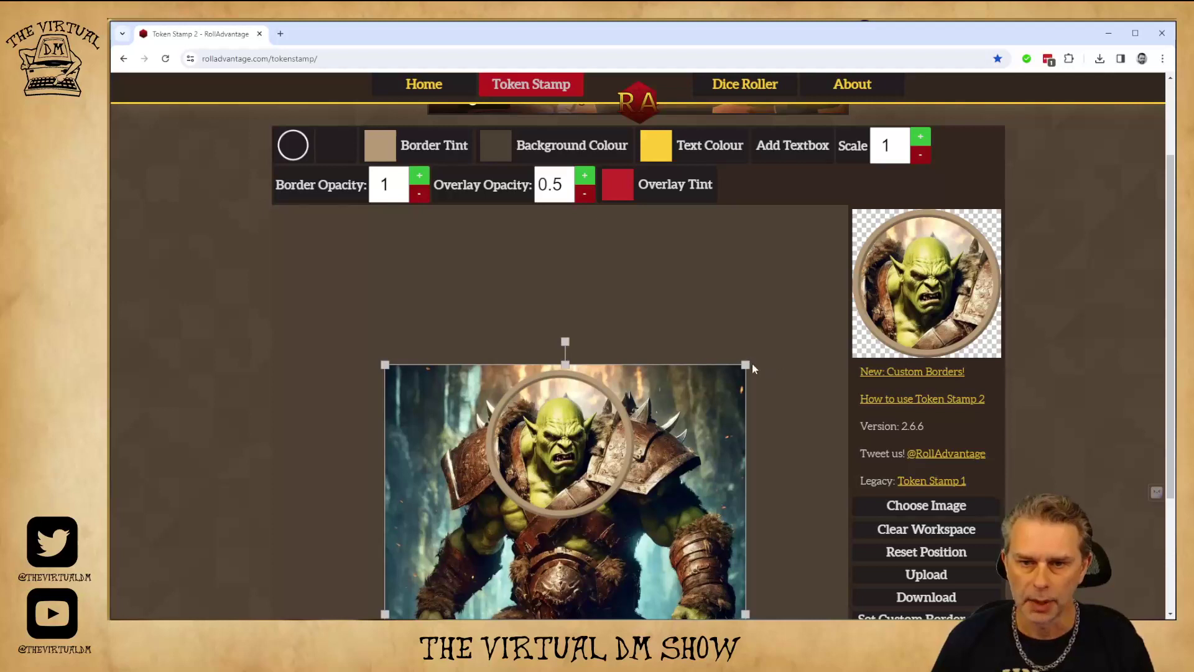
{"action": "left_click_drag", "start_coordinate": [746, 365], "coordinate": [773, 328]}
{"action": "left_click_drag", "start_coordinate": [573, 418], "coordinate": [575, 446]}
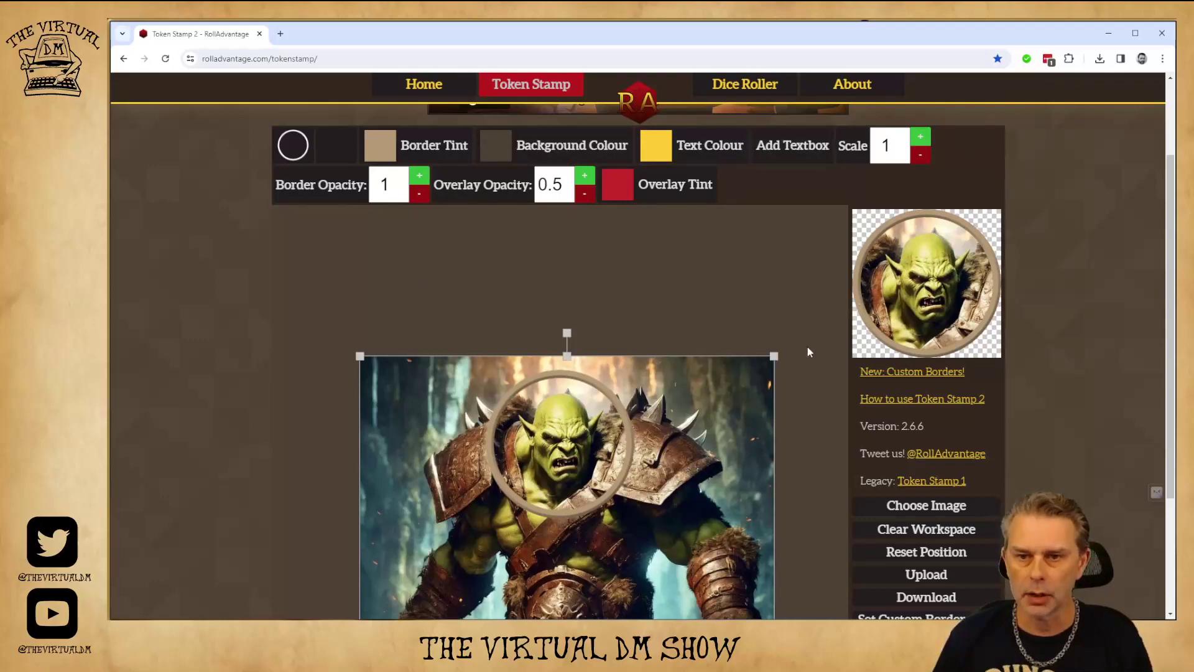
{"action": "scroll", "coordinate": [809, 352], "scroll_direction": "down", "scroll_amount": 2}
{"action": "scroll", "coordinate": [809, 352], "scroll_direction": "up", "scroll_amount": 1}
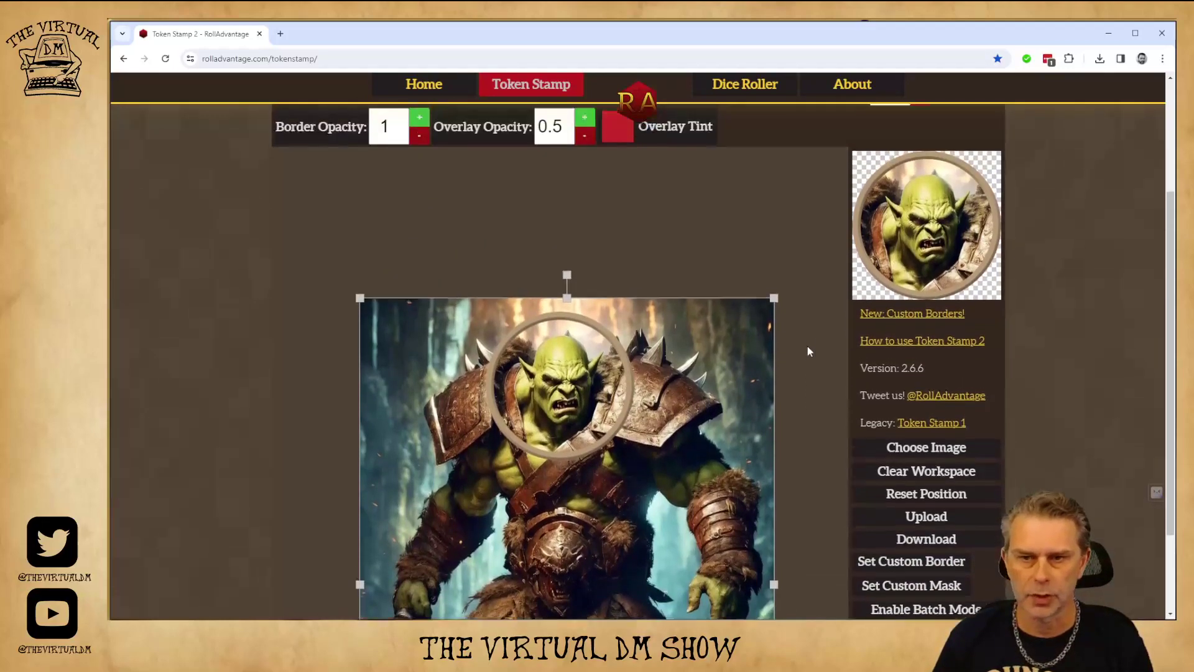
{"action": "scroll", "coordinate": [808, 346], "scroll_direction": "up", "scroll_amount": 1}
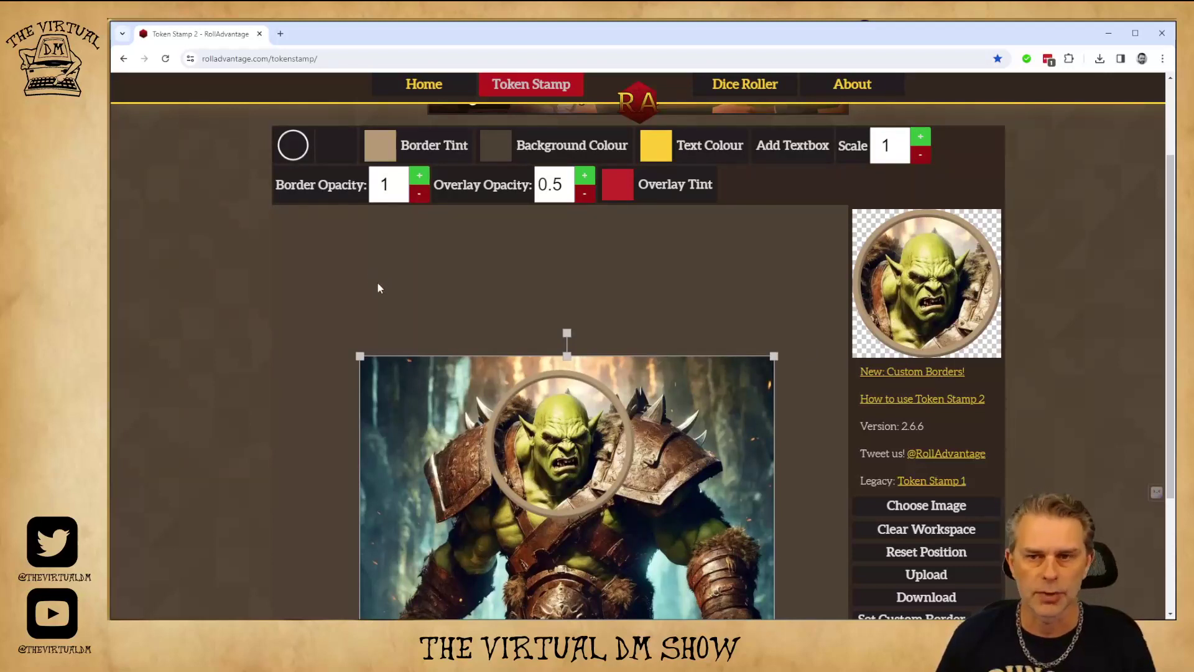
- Switch to the thin circular border and tint it light grey (BFBCB8)
{"action": "left_click", "coordinate": [294, 146]}
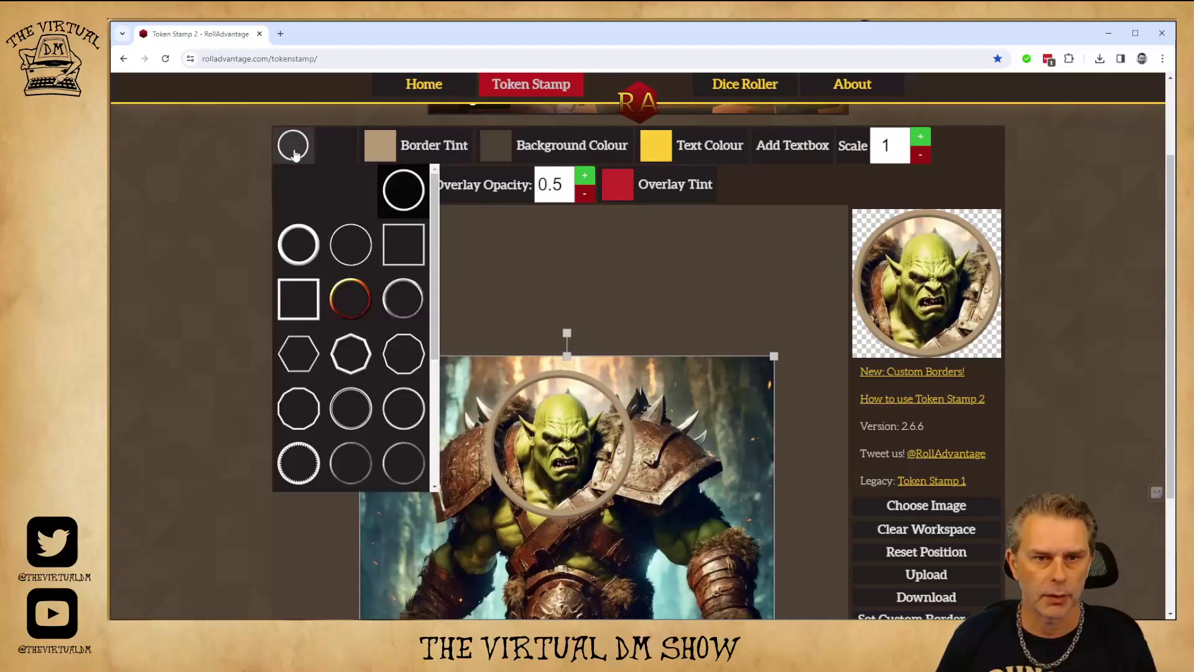
{"action": "left_click", "coordinate": [352, 249]}
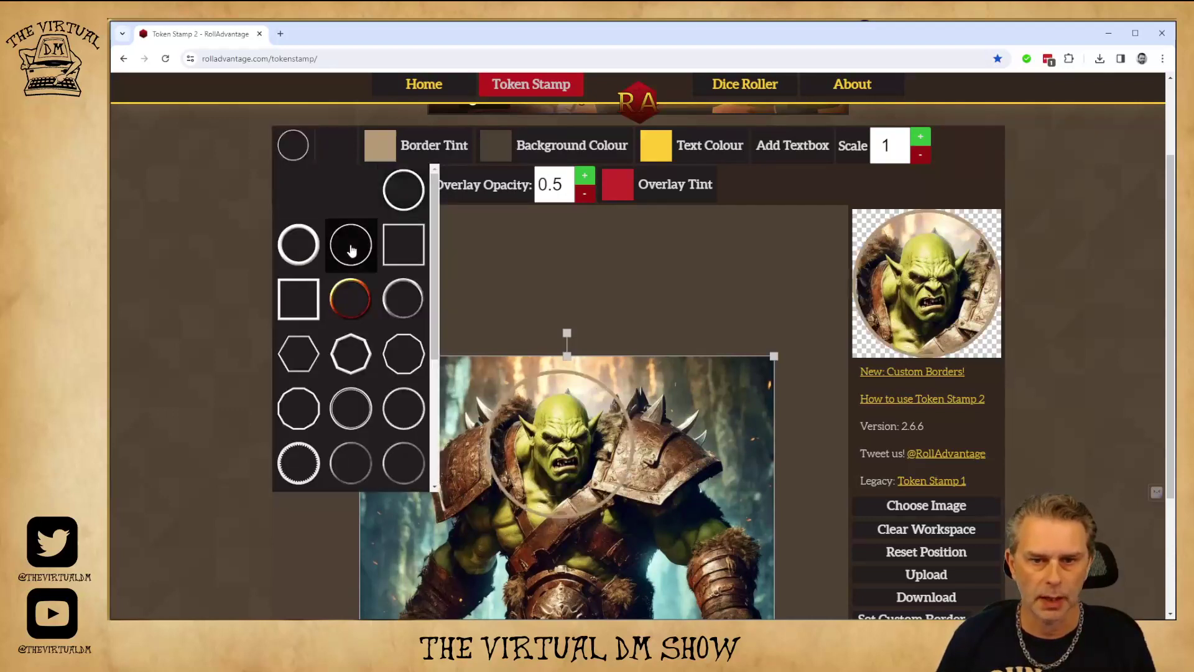
{"action": "left_click", "coordinate": [372, 150]}
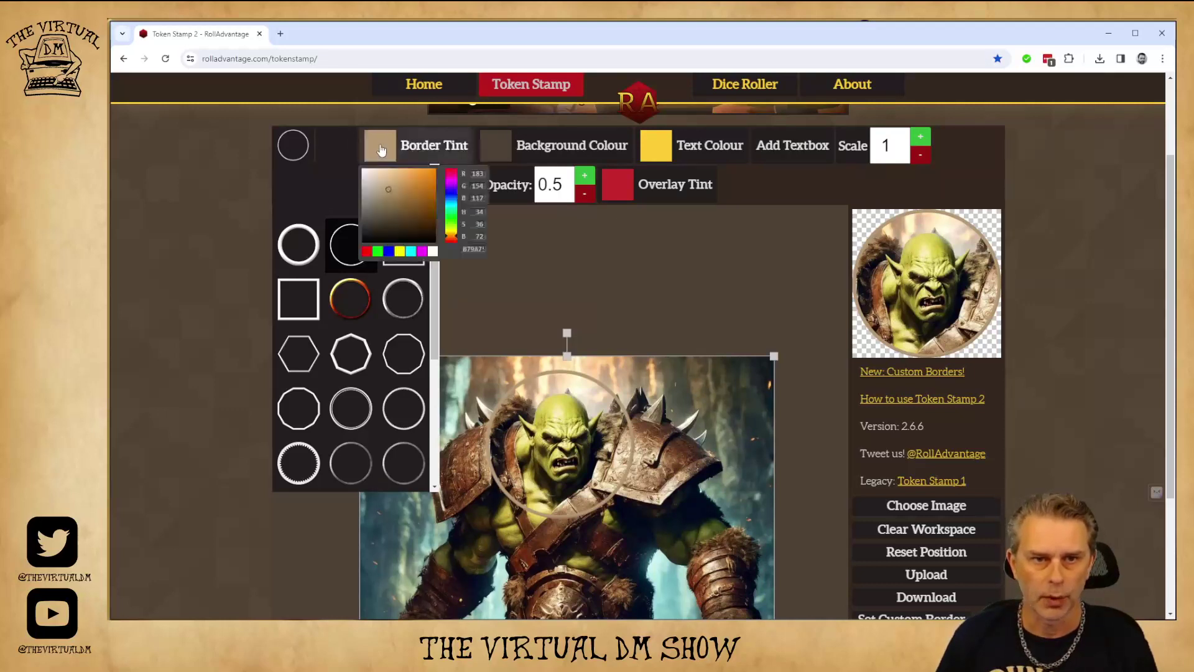
{"action": "left_click", "coordinate": [364, 186]}
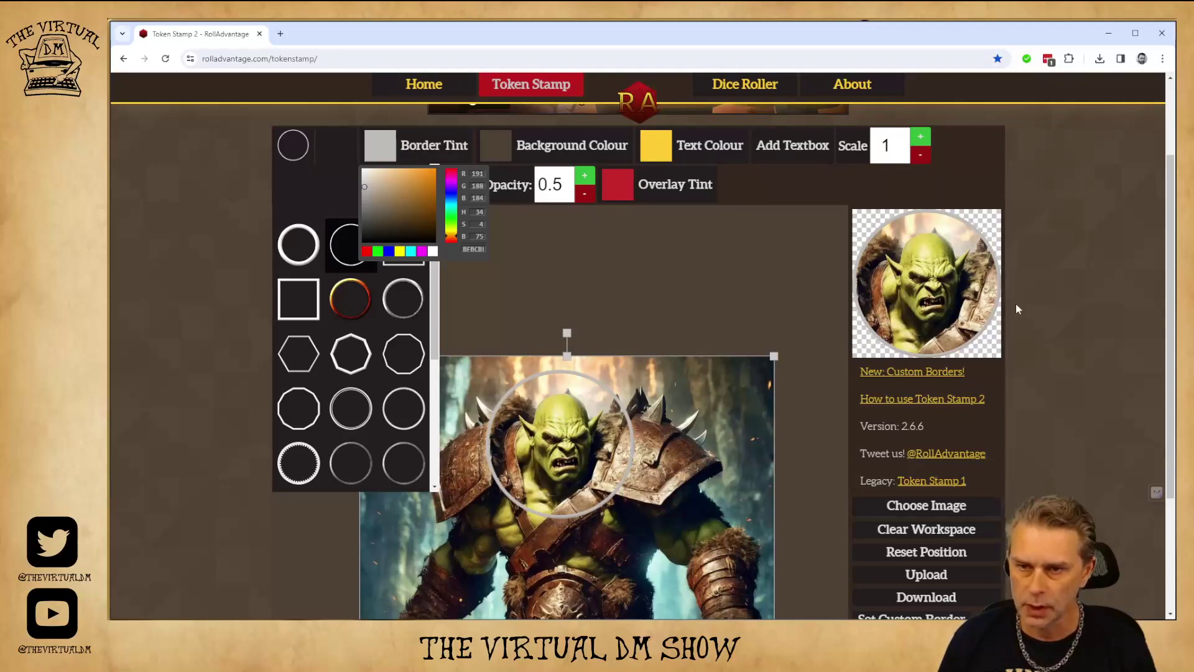
- Download the finished orc token as token_1.png and check the downloaded file
{"action": "scroll", "coordinate": [1036, 306], "scroll_direction": "down", "scroll_amount": 3}
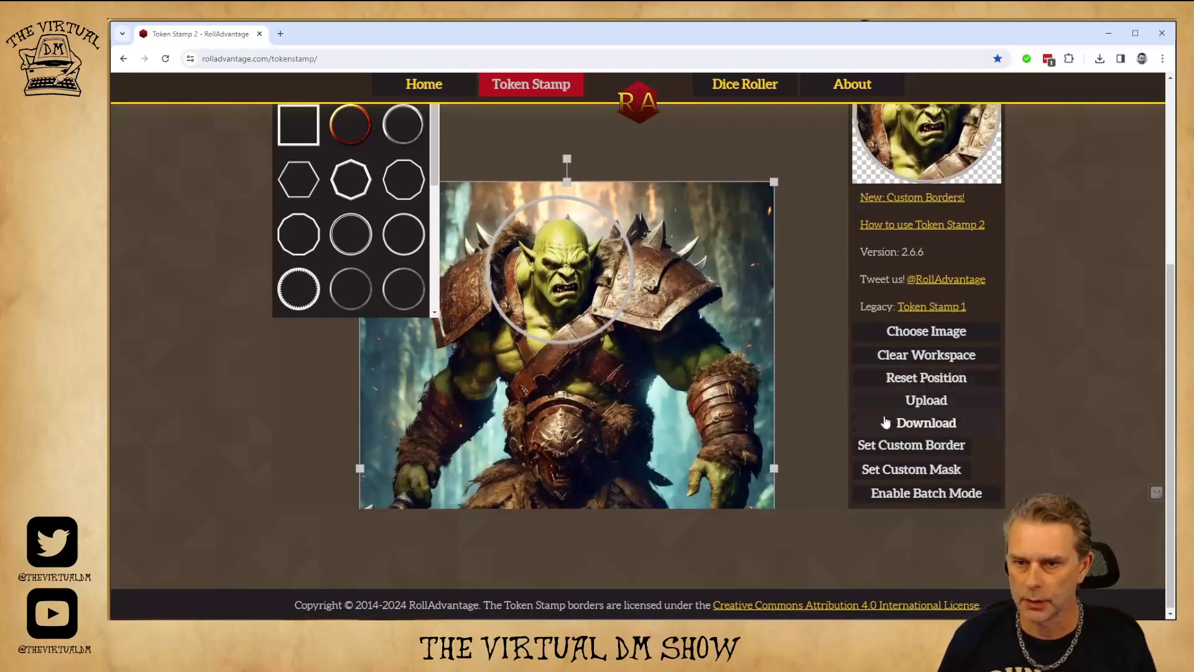
{"action": "left_click", "coordinate": [918, 428]}
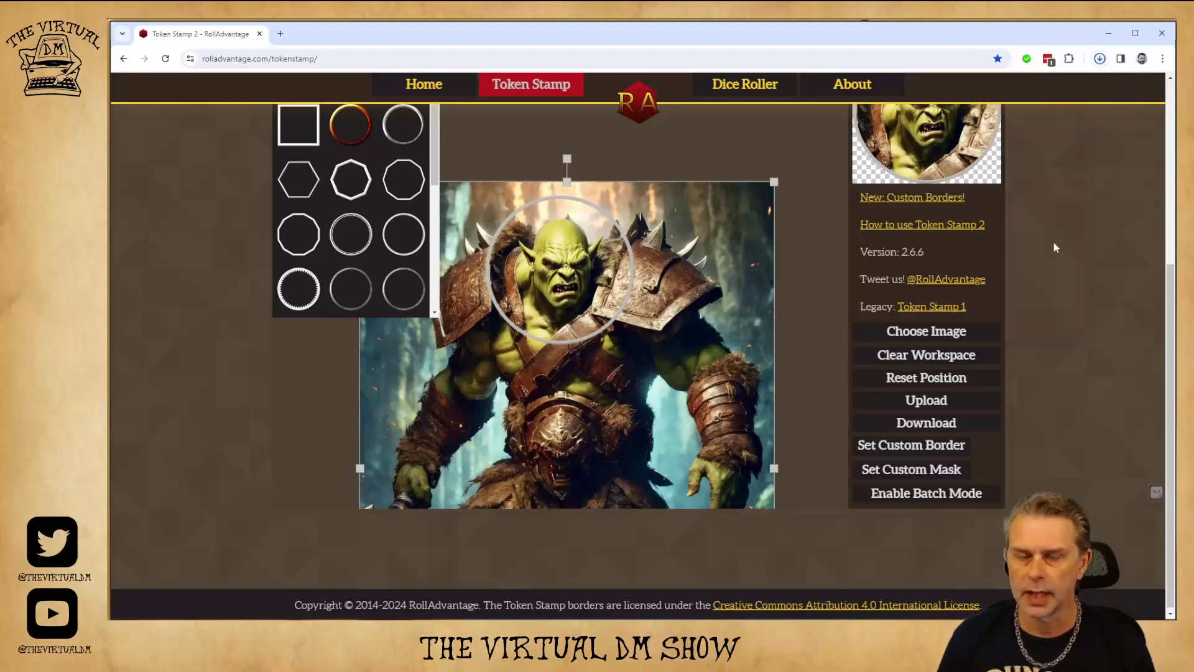
{"action": "left_click", "coordinate": [1099, 59]}
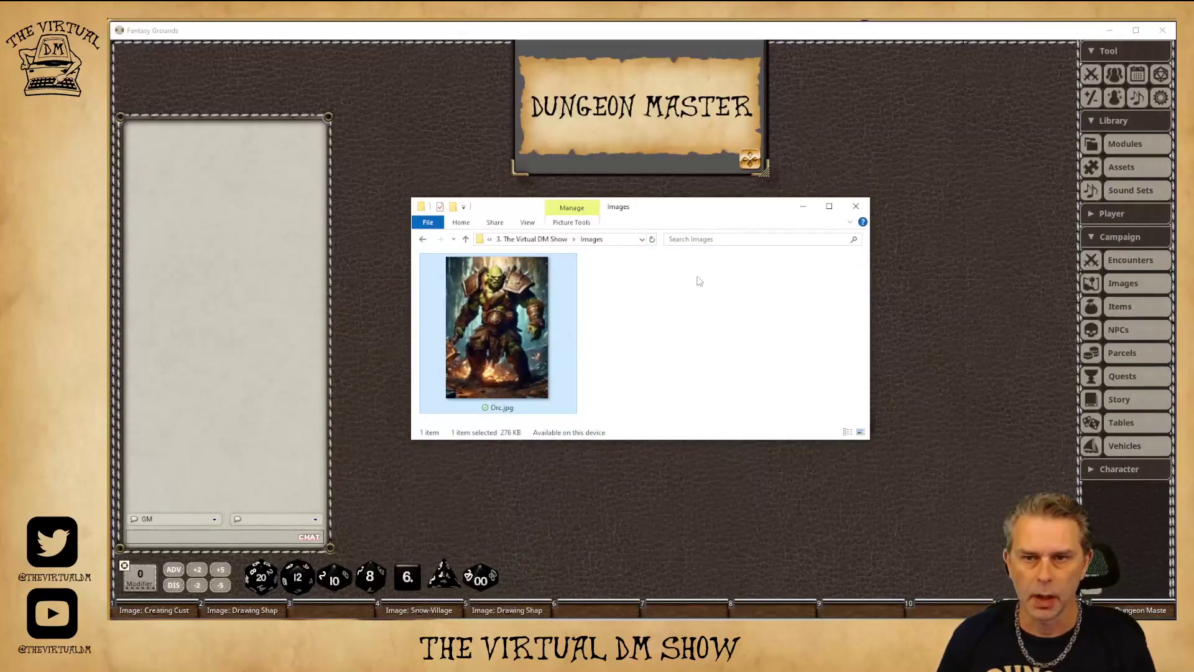
- Rename the downloaded token_1.png in Downloads to Iceborn Orc.png
{"action": "left_click", "coordinate": [805, 208]}
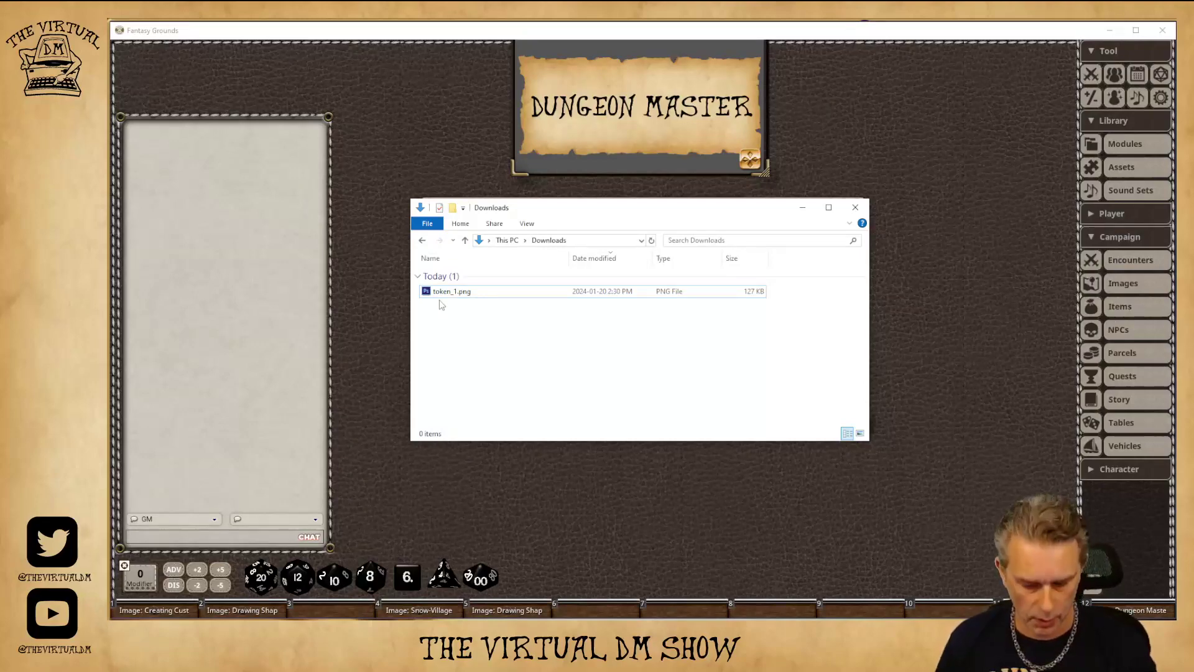
{"action": "left_click", "coordinate": [444, 295]}
{"action": "right_click", "coordinate": [444, 295]}
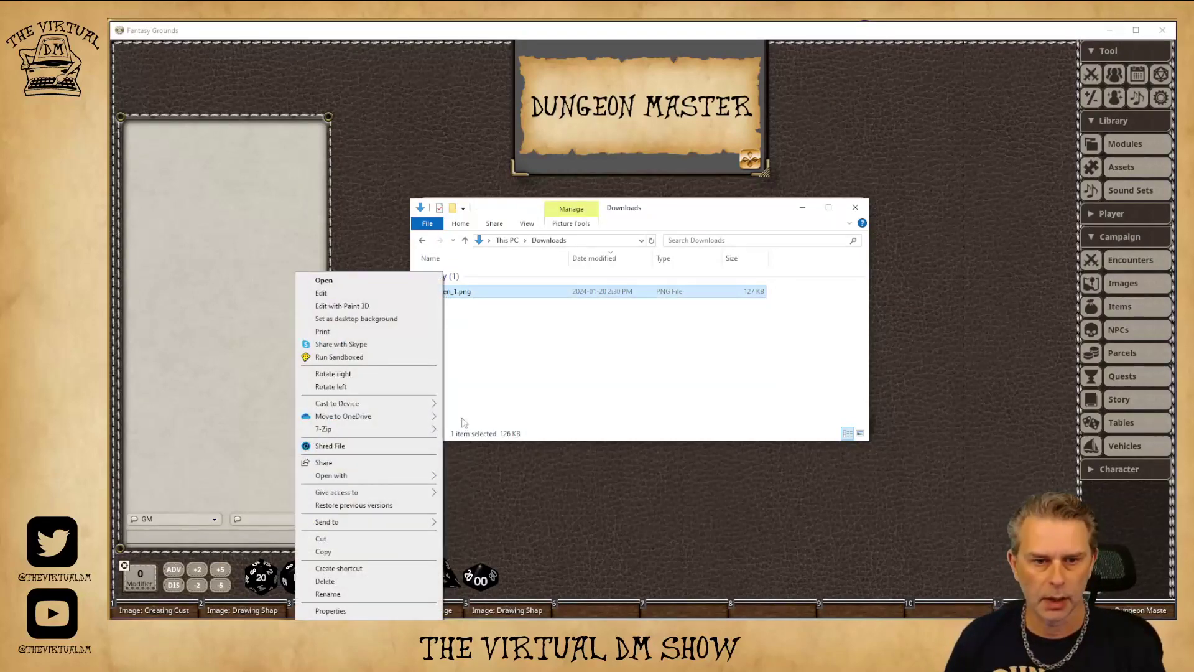
{"action": "left_click", "coordinate": [339, 599]}
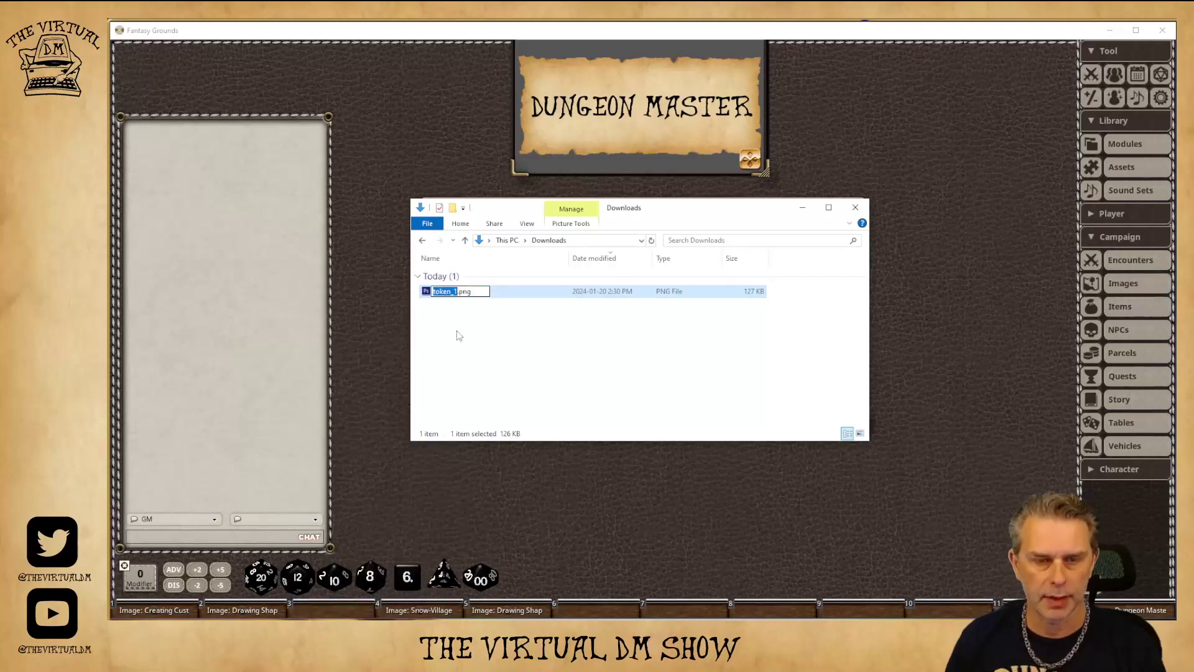
{"action": "type", "text": "lceborn Or"}
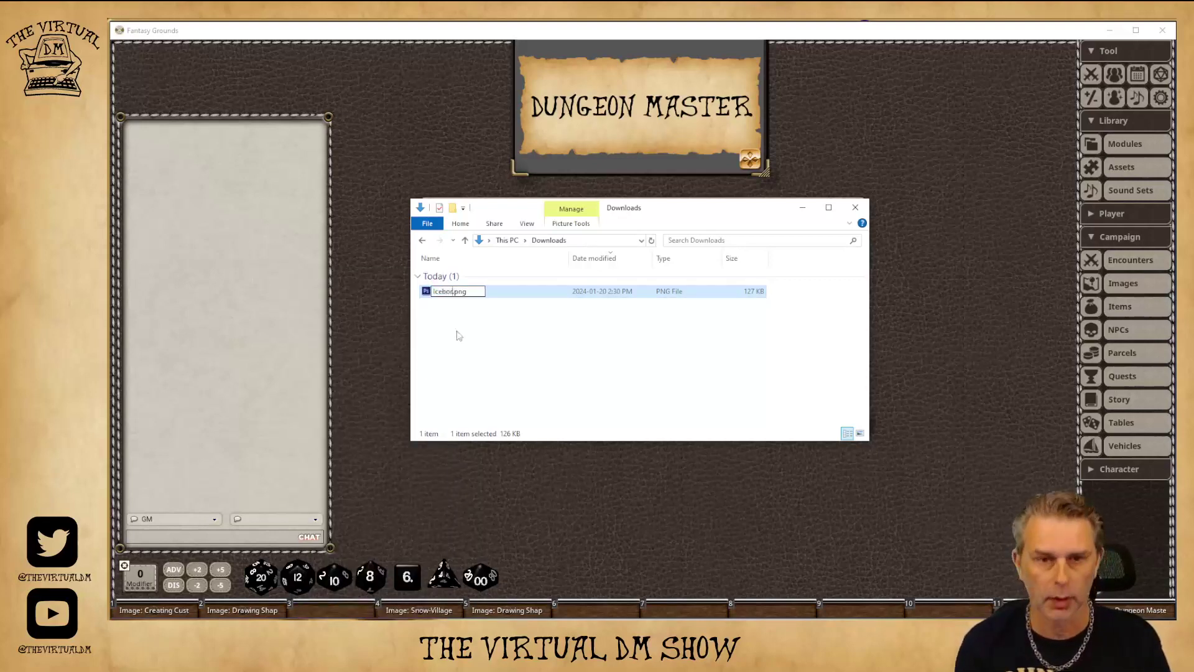
{"action": "type", "text": "c"}
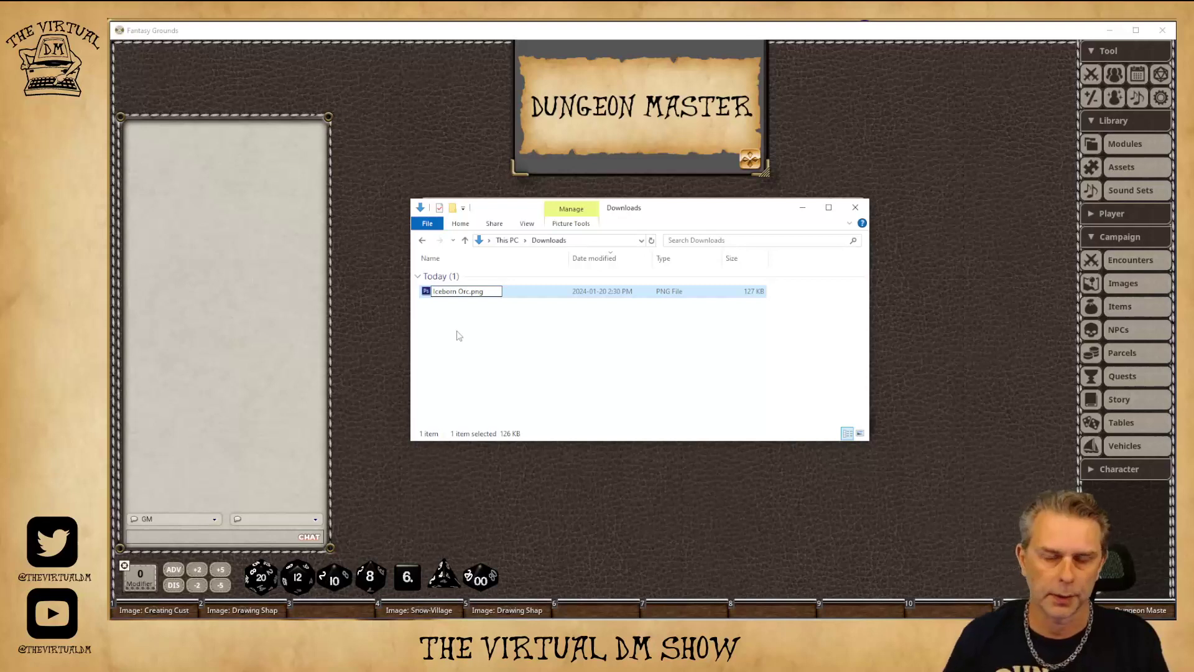
{"action": "left_click", "coordinate": [463, 333]}
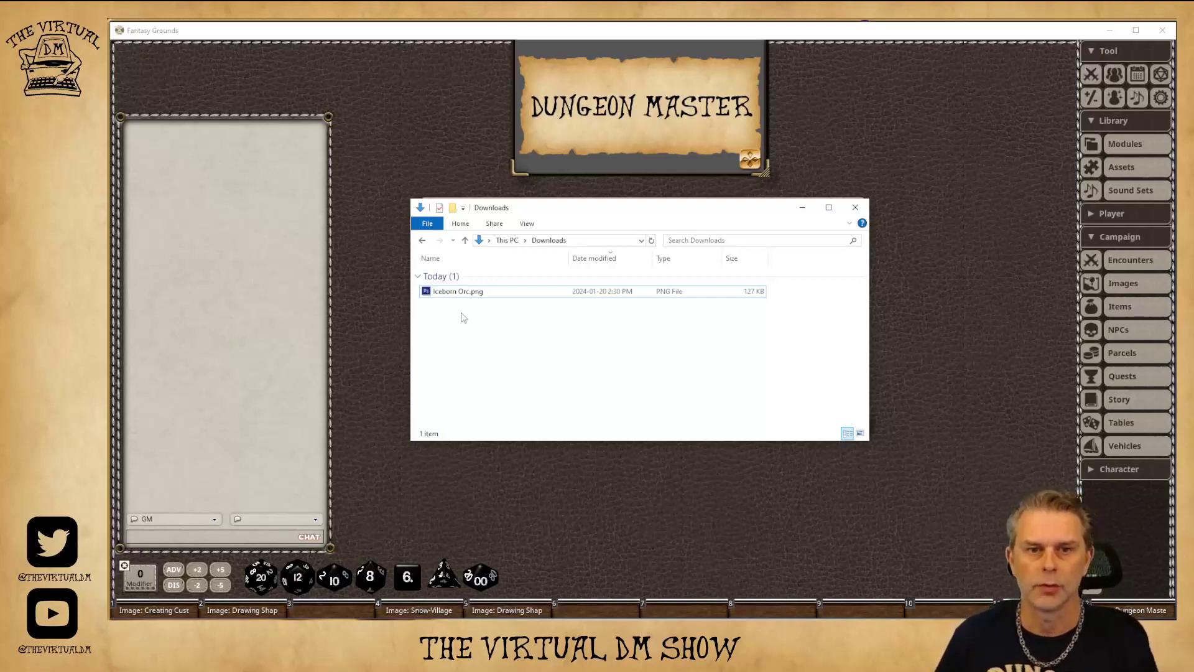
- Minimize Downloads, open the Assets library, and reveal the Fantasy Grounds data folder on disk
{"action": "left_click", "coordinate": [803, 209]}
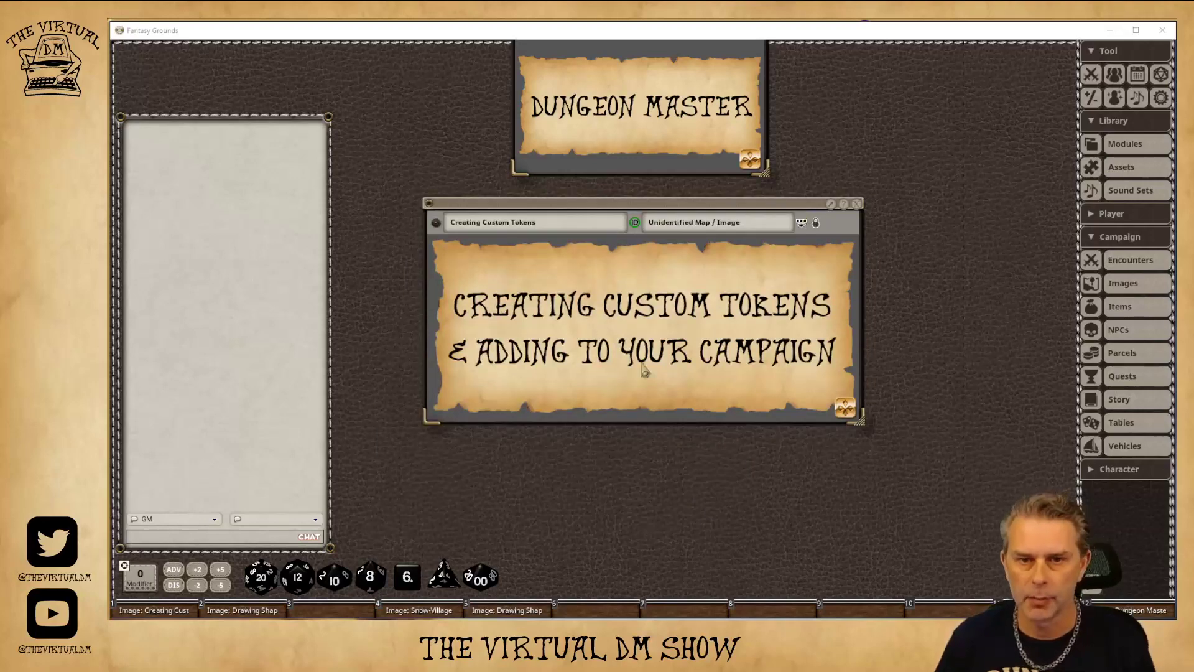
{"action": "left_click", "coordinate": [1122, 177]}
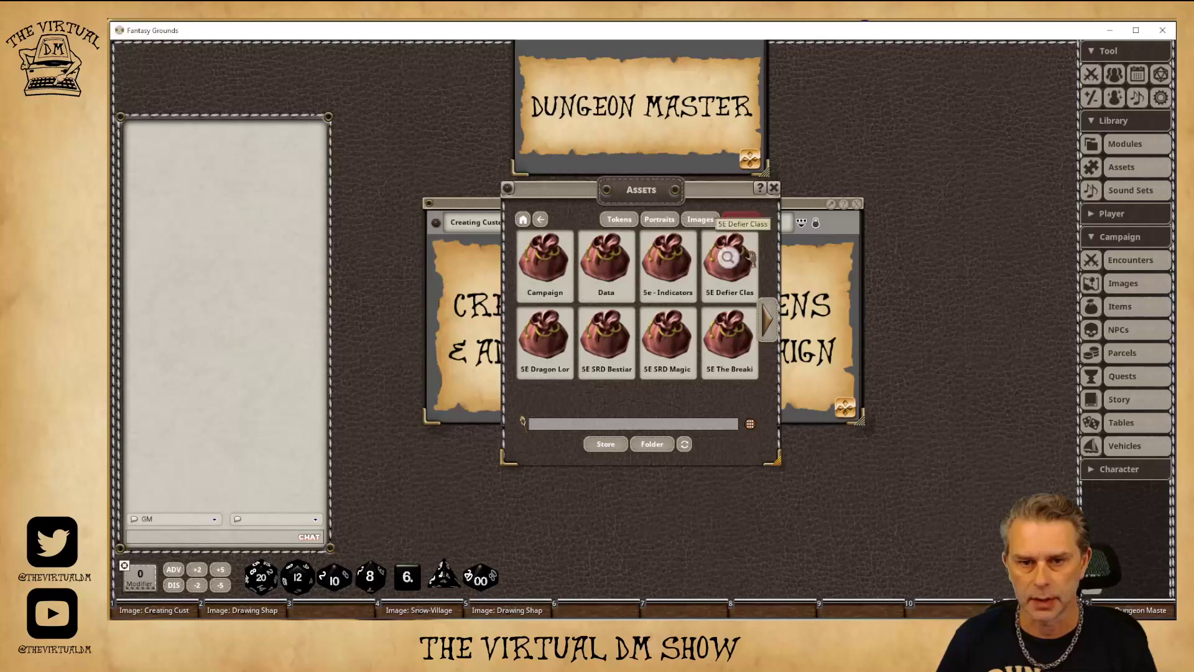
{"action": "left_click", "coordinate": [653, 445]}
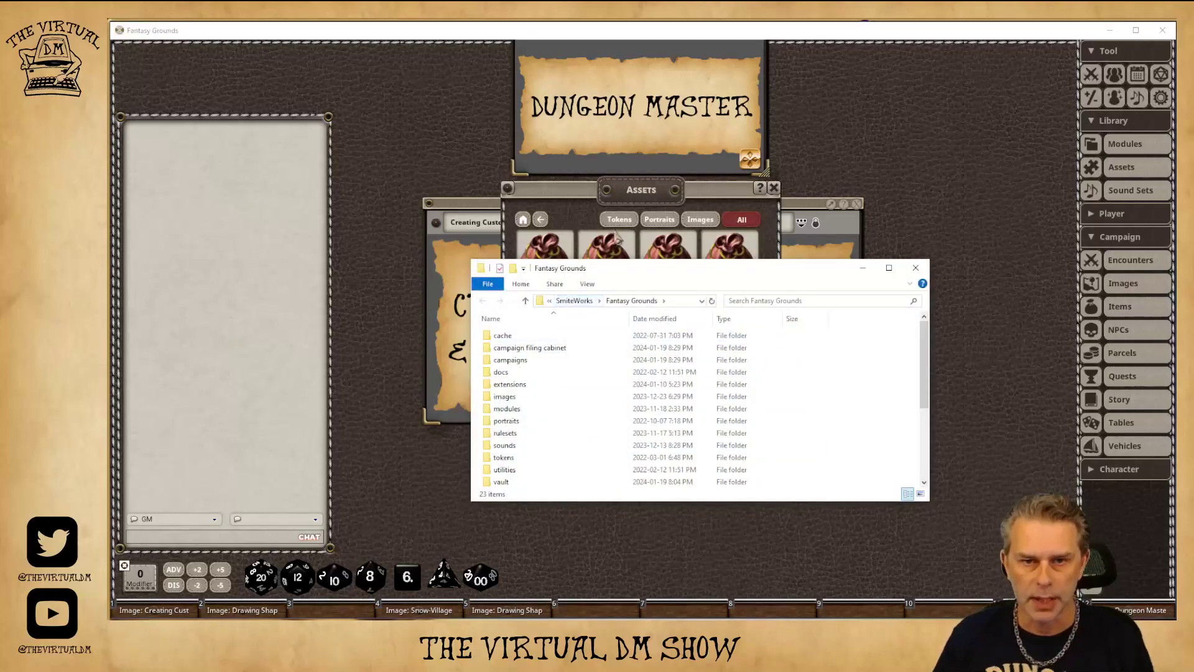
- Reposition the data folder window and open its tokens folder
{"action": "left_click_drag", "start_coordinate": [704, 268], "coordinate": [650, 216]}
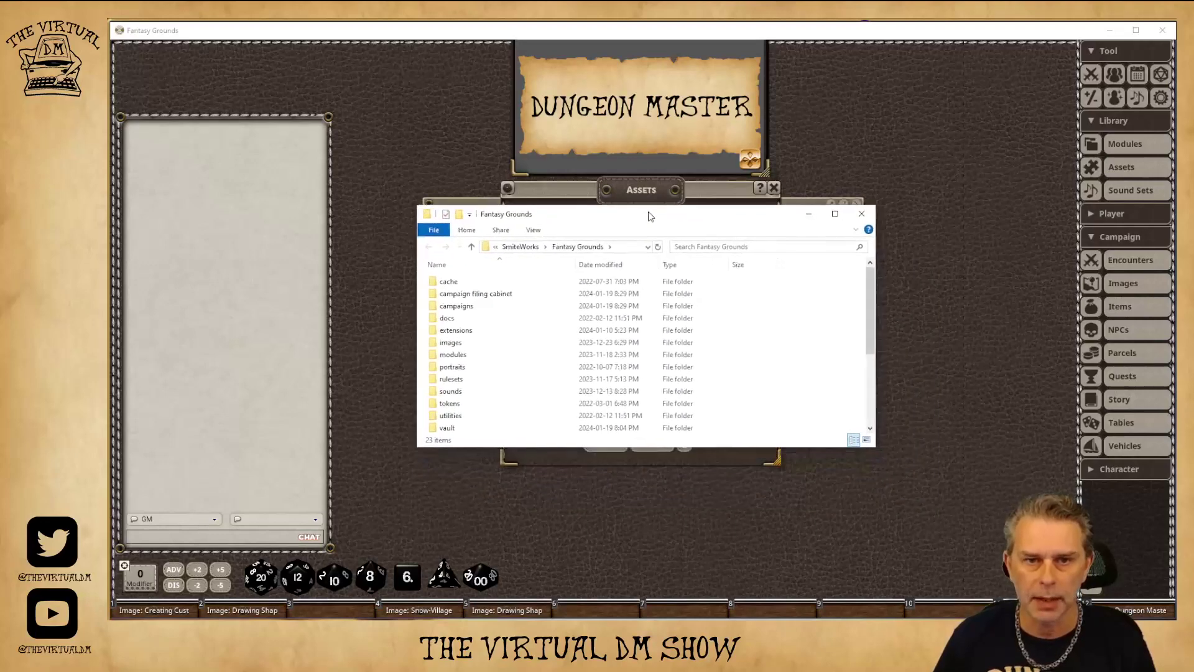
{"action": "left_click", "coordinate": [468, 297]}
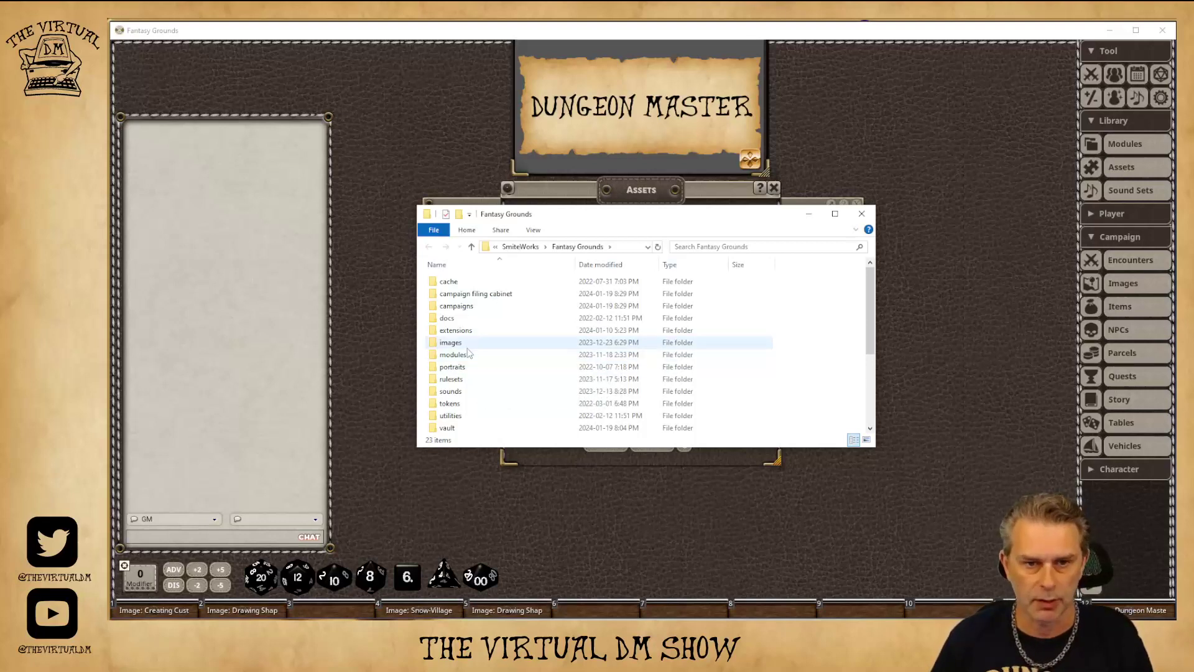
{"action": "double_click", "coordinate": [451, 403]}
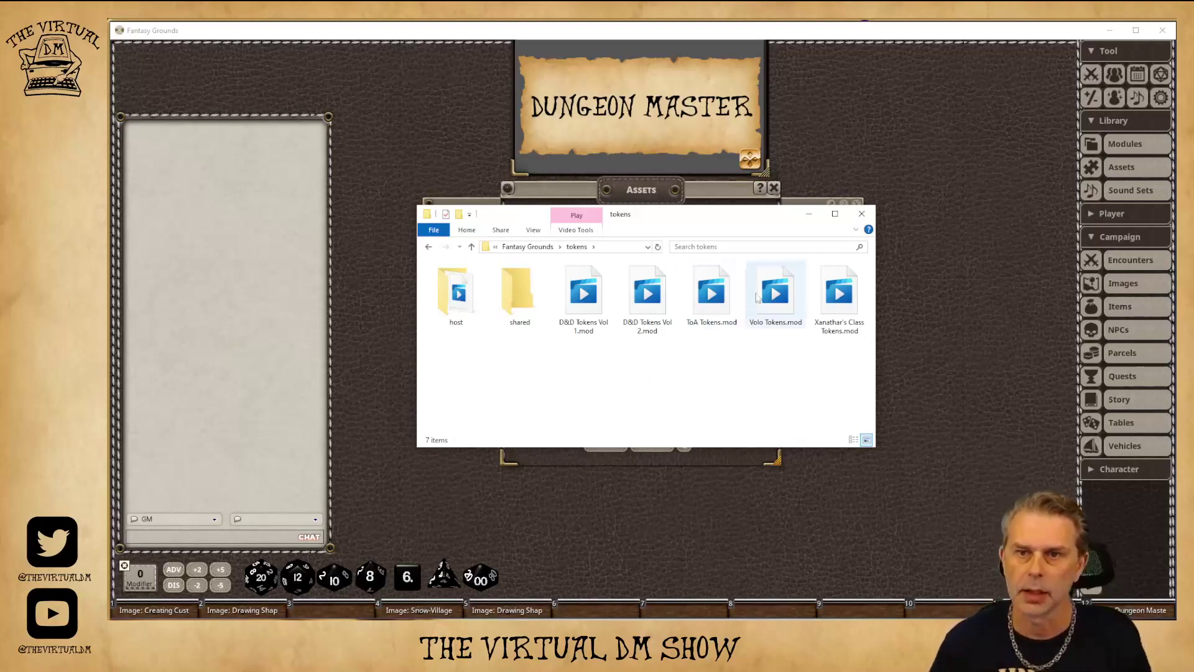
- Toggle the Assets filter to Tokens and then All, reopening the data folder in Explorer
{"action": "left_click", "coordinate": [862, 214]}
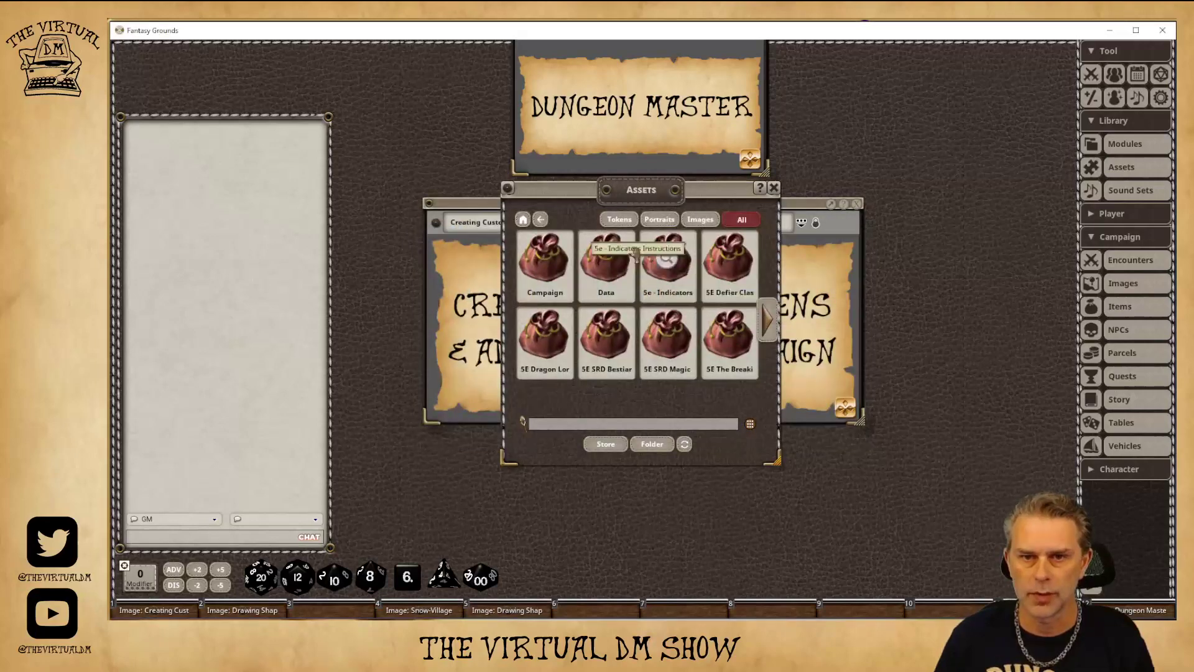
{"action": "left_click", "coordinate": [620, 223]}
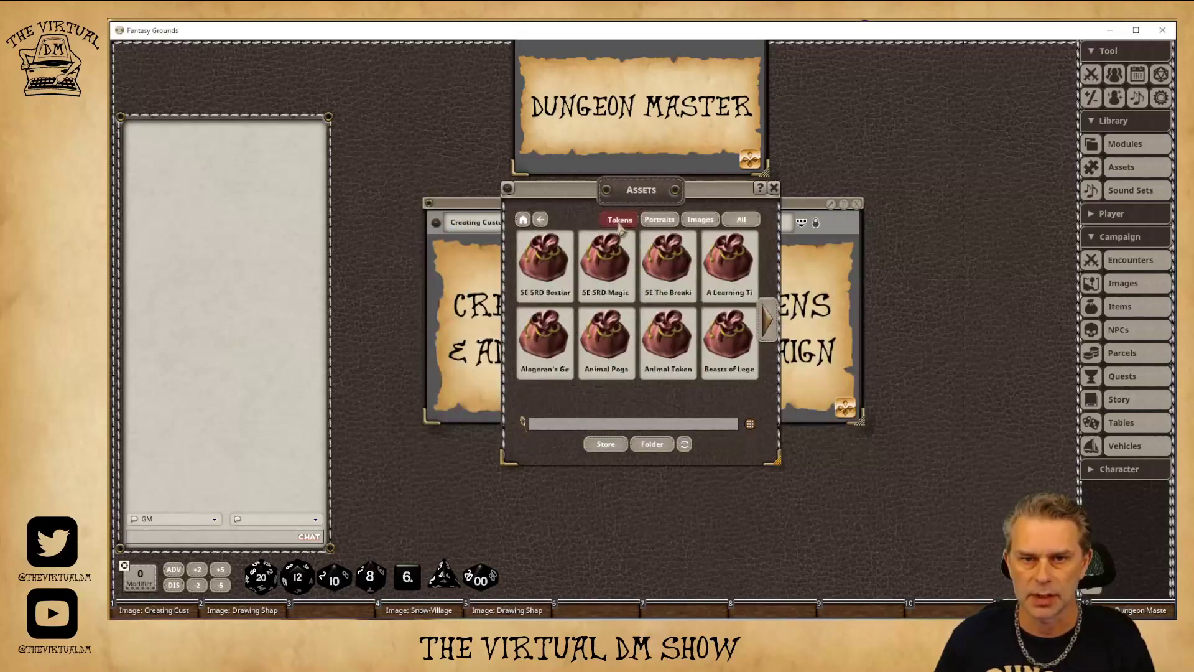
{"action": "left_click", "coordinate": [652, 447]}
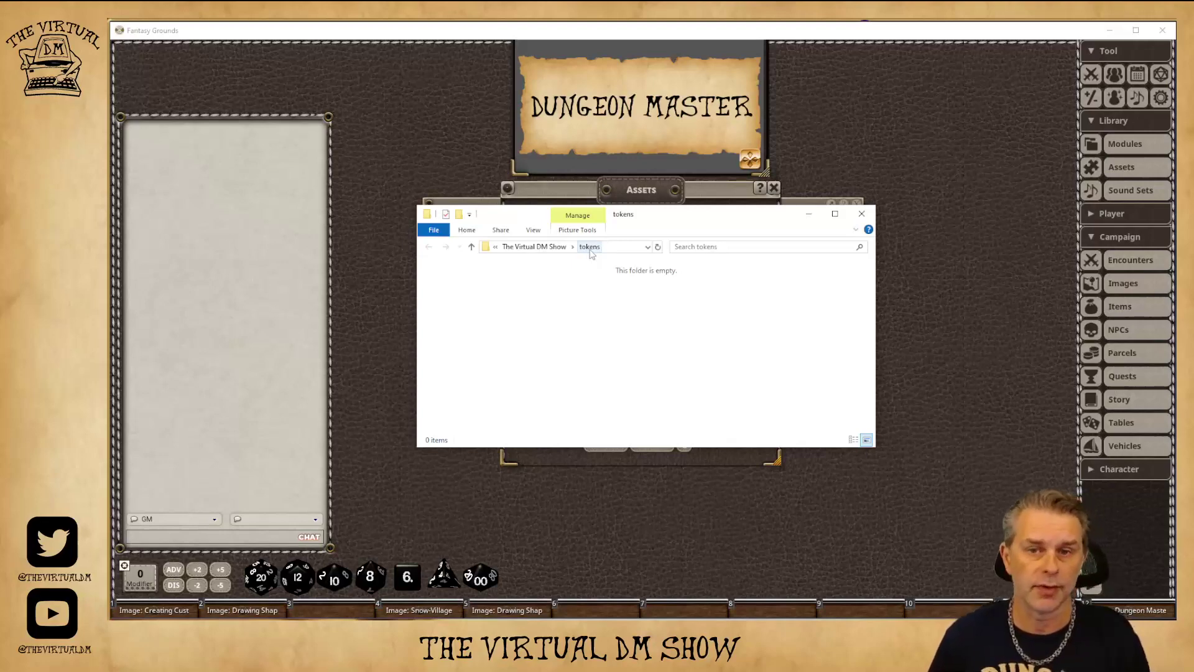
{"action": "left_click", "coordinate": [862, 213]}
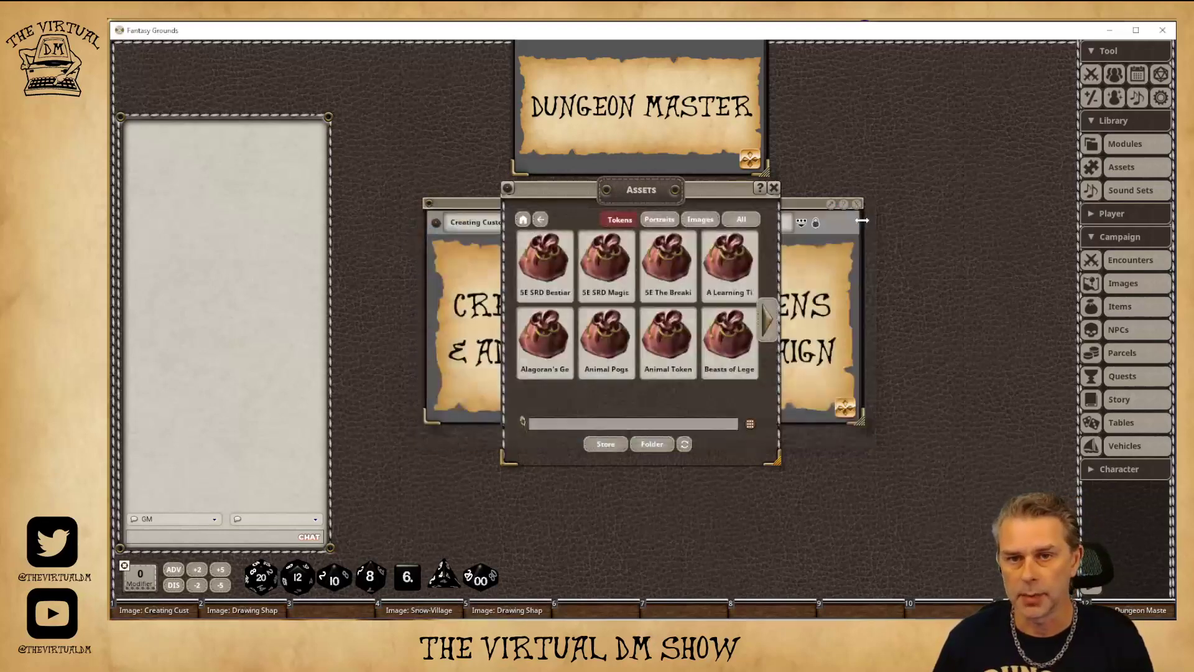
{"action": "left_click", "coordinate": [754, 223]}
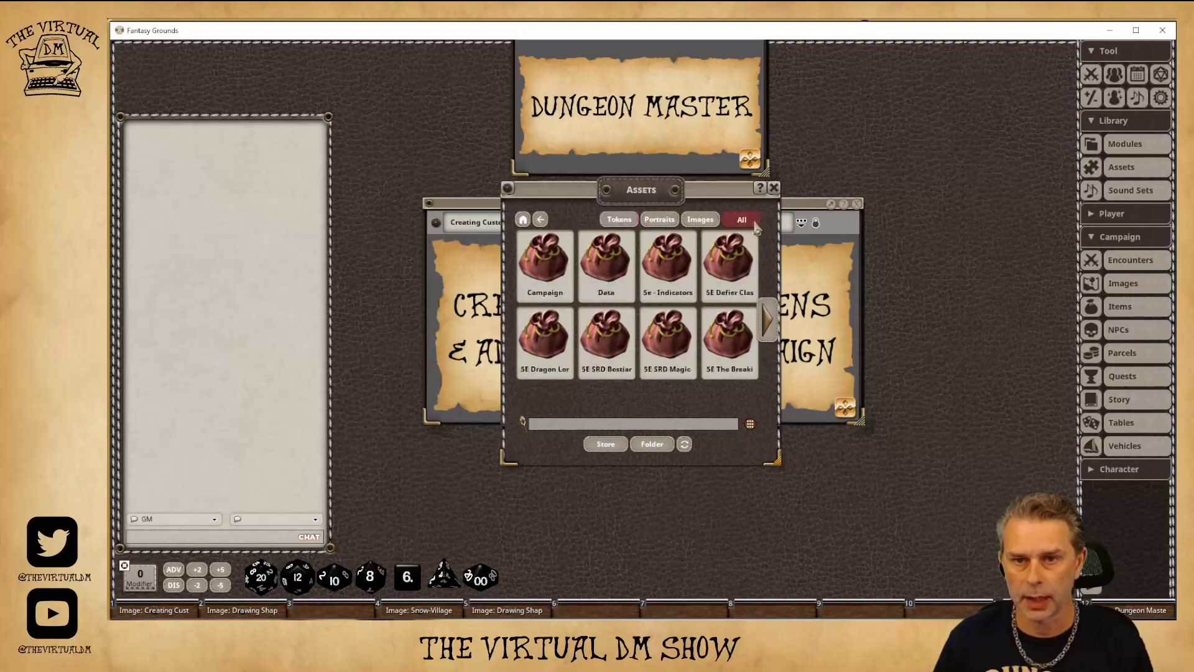
{"action": "left_click", "coordinate": [653, 444]}
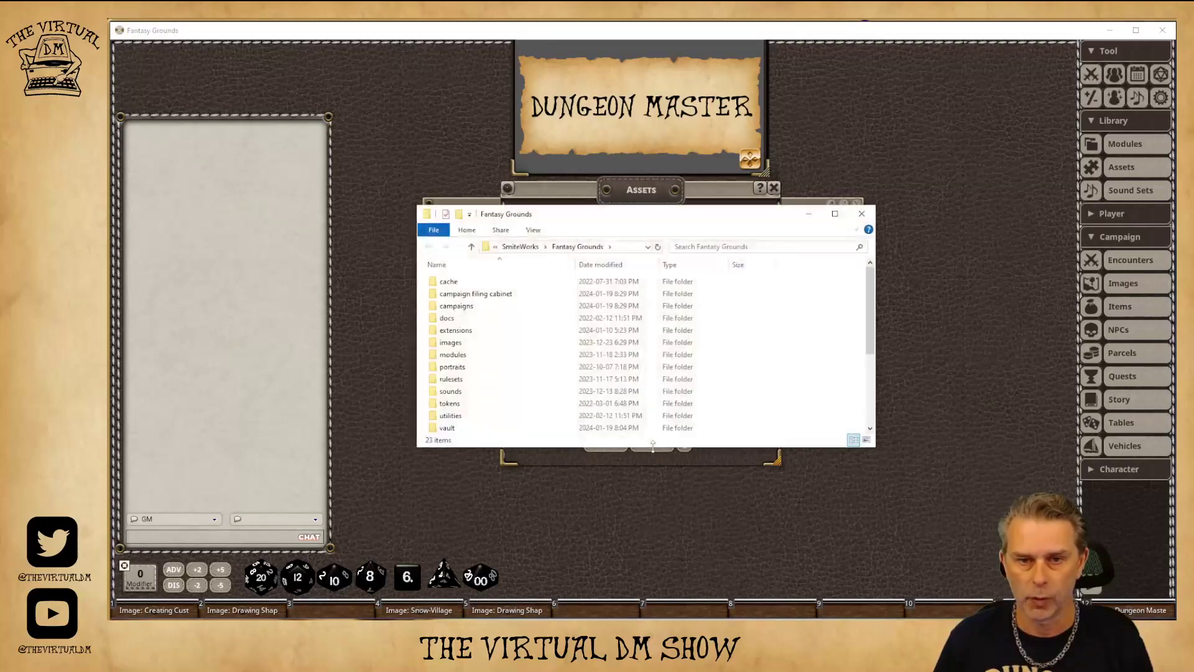
- Browse campaigns > The Virtual DM Show, close Explorer, and filter Assets to Tokens
{"action": "left_click", "coordinate": [446, 405]}
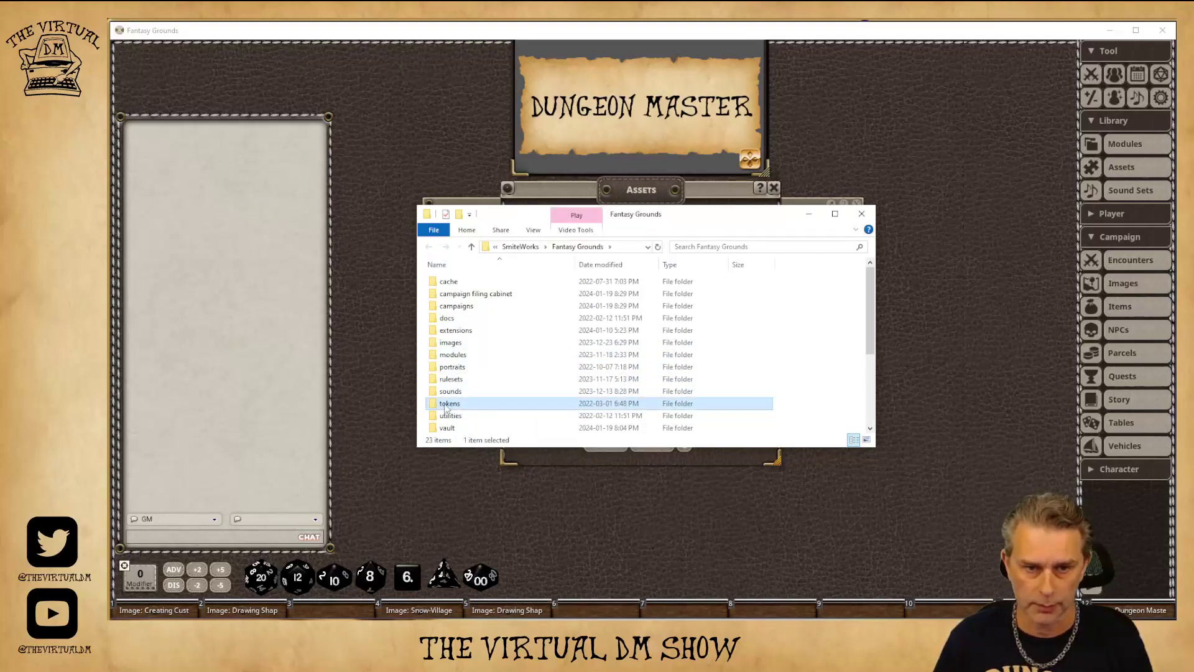
{"action": "double_click", "coordinate": [457, 306]}
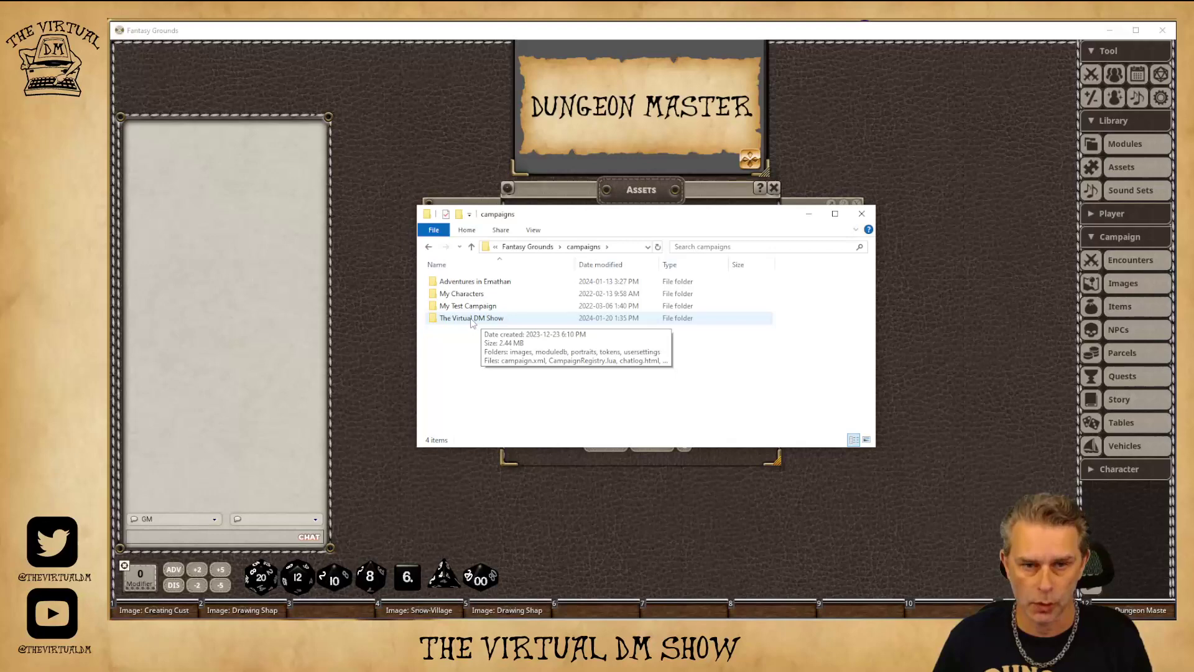
{"action": "double_click", "coordinate": [471, 319]}
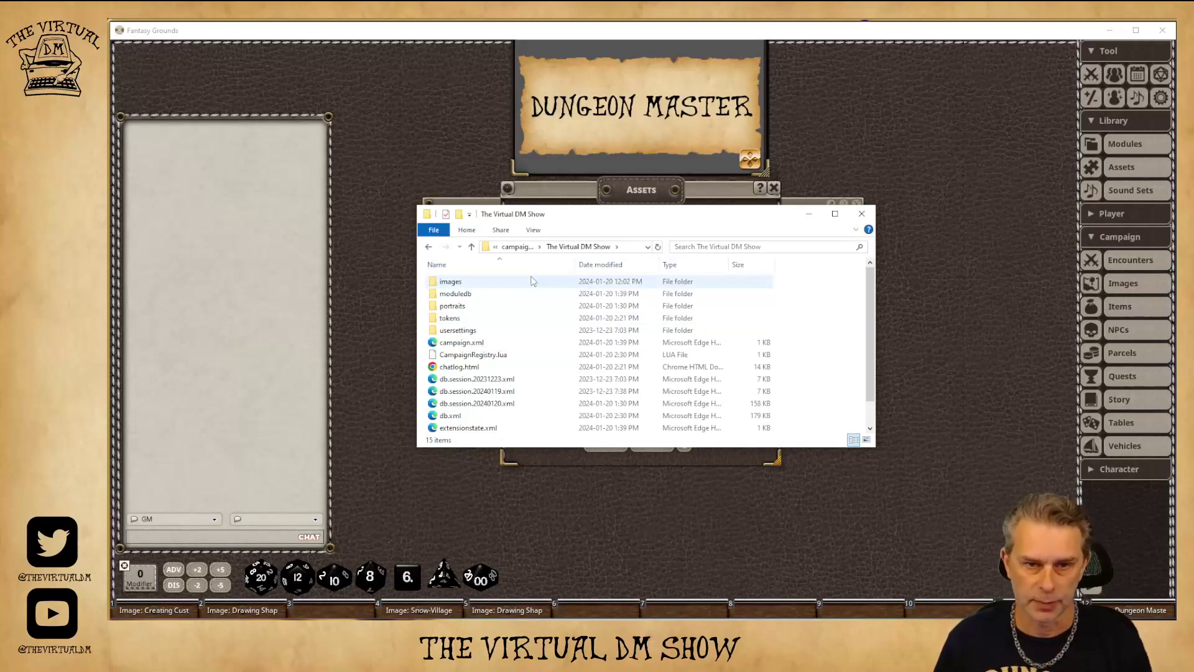
{"action": "left_click", "coordinate": [861, 216]}
{"action": "left_click", "coordinate": [619, 221]}
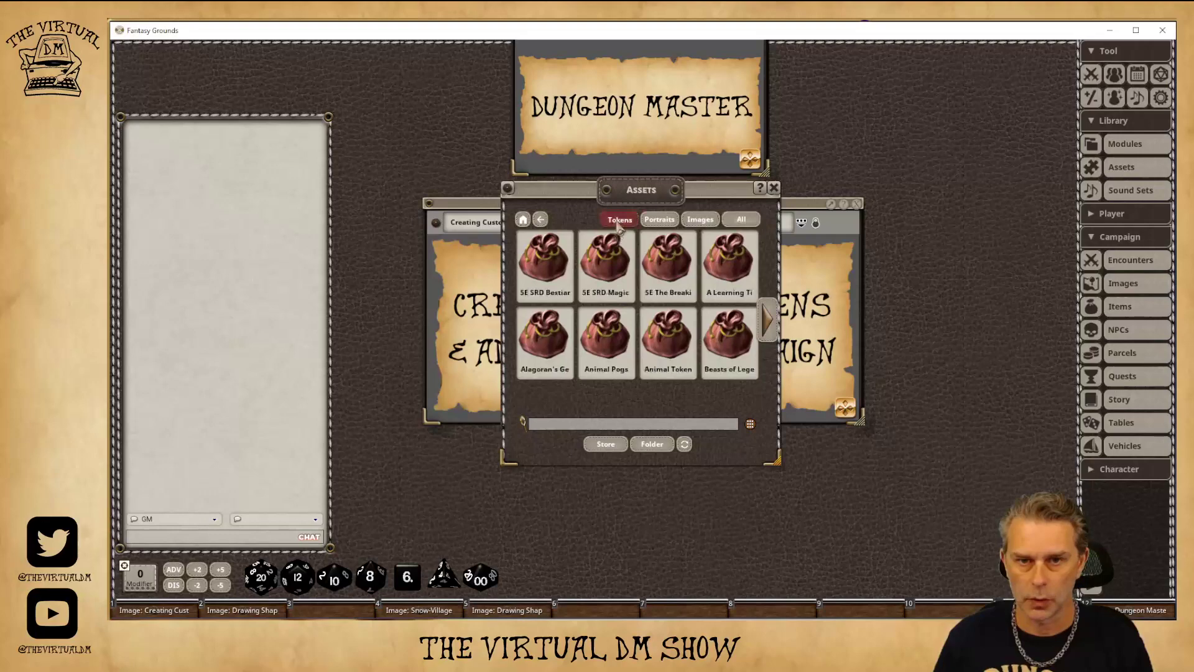
- Open the campaign tokens folder and copy Iceborn Orc.png from Downloads
{"action": "left_click", "coordinate": [651, 444]}
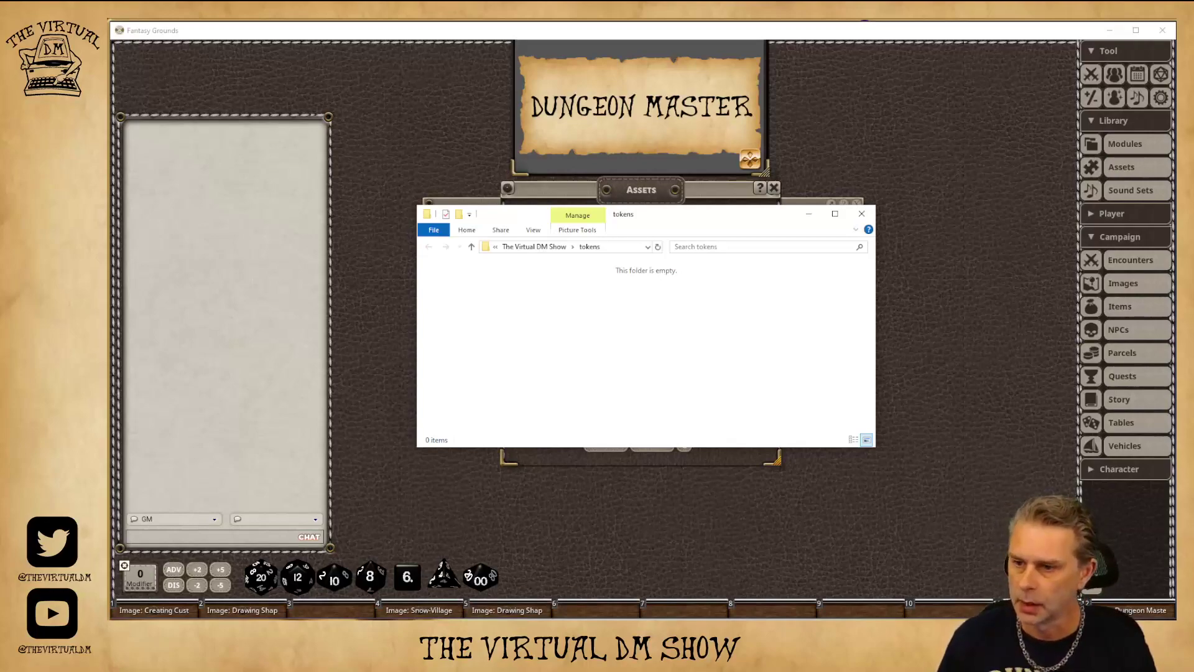
{"action": "key", "text": "super+e"}
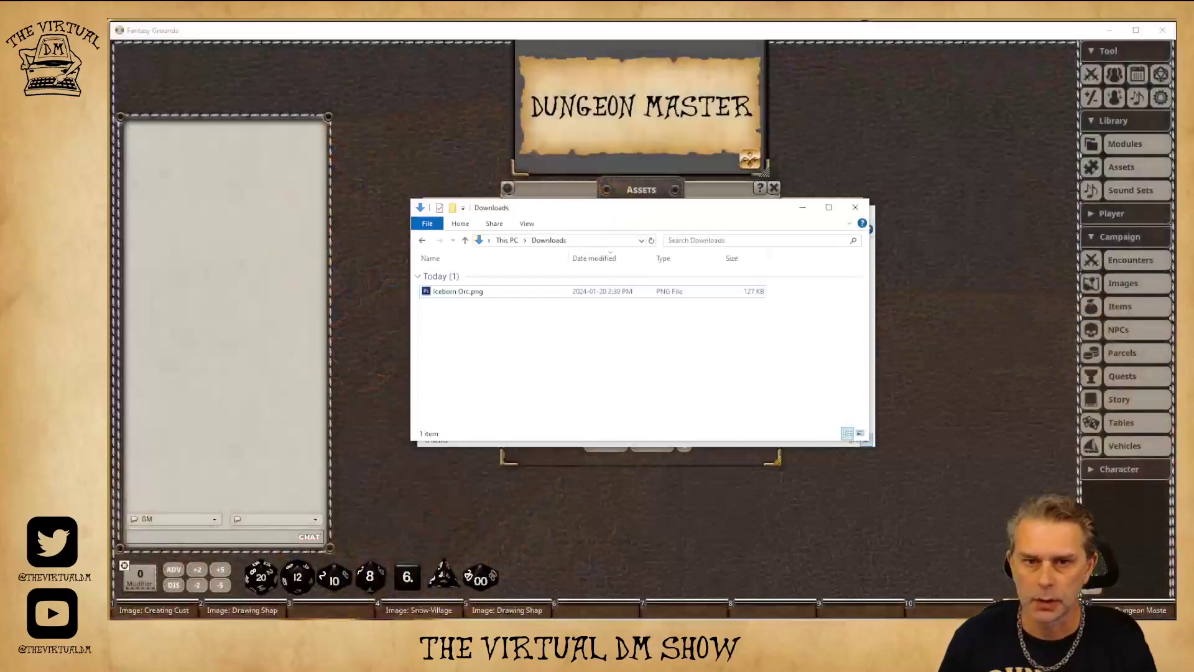
{"action": "left_click", "coordinate": [443, 296]}
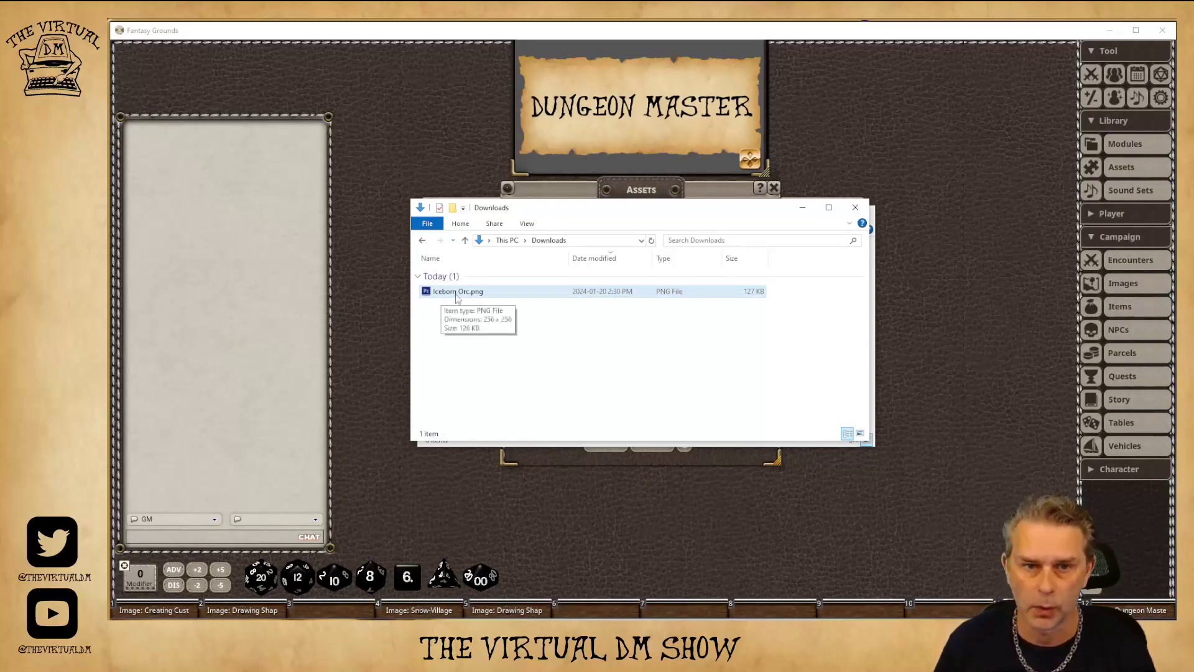
{"action": "left_click", "coordinate": [448, 296]}
{"action": "right_click", "coordinate": [447, 296]}
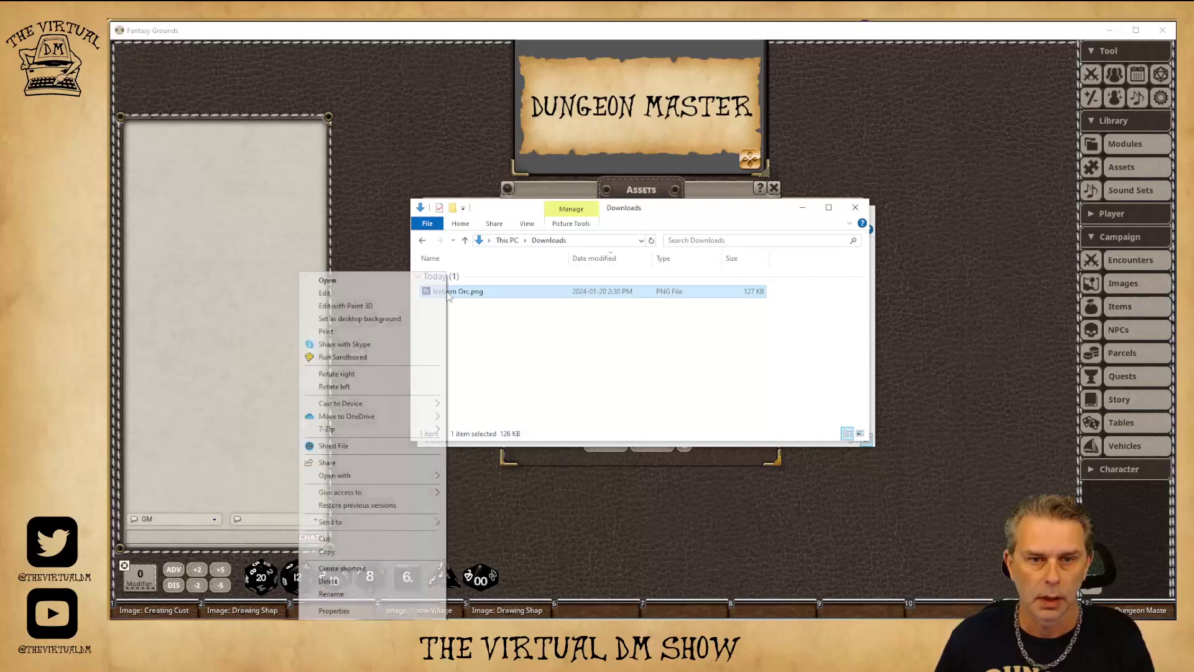
{"action": "left_click", "coordinate": [334, 553]}
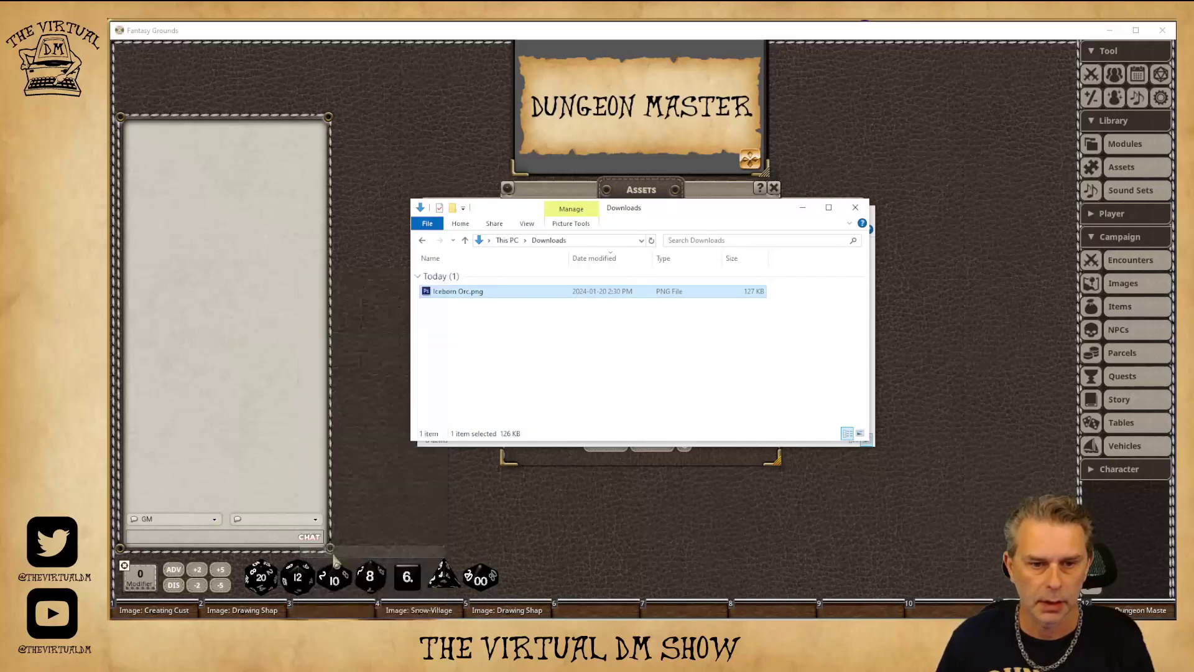
- Paste Iceborn Orc.png into the tokens folder, then close File Explorer
{"action": "left_click", "coordinate": [802, 207]}
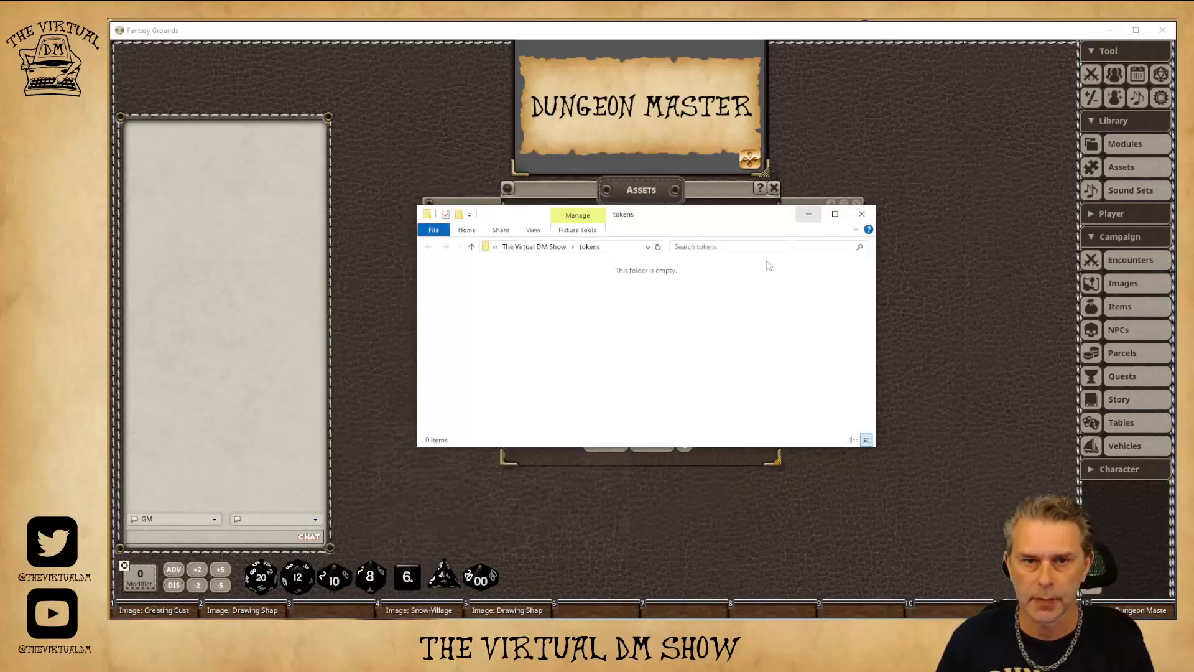
{"action": "right_click", "coordinate": [557, 305]}
{"action": "left_click", "coordinate": [461, 385]}
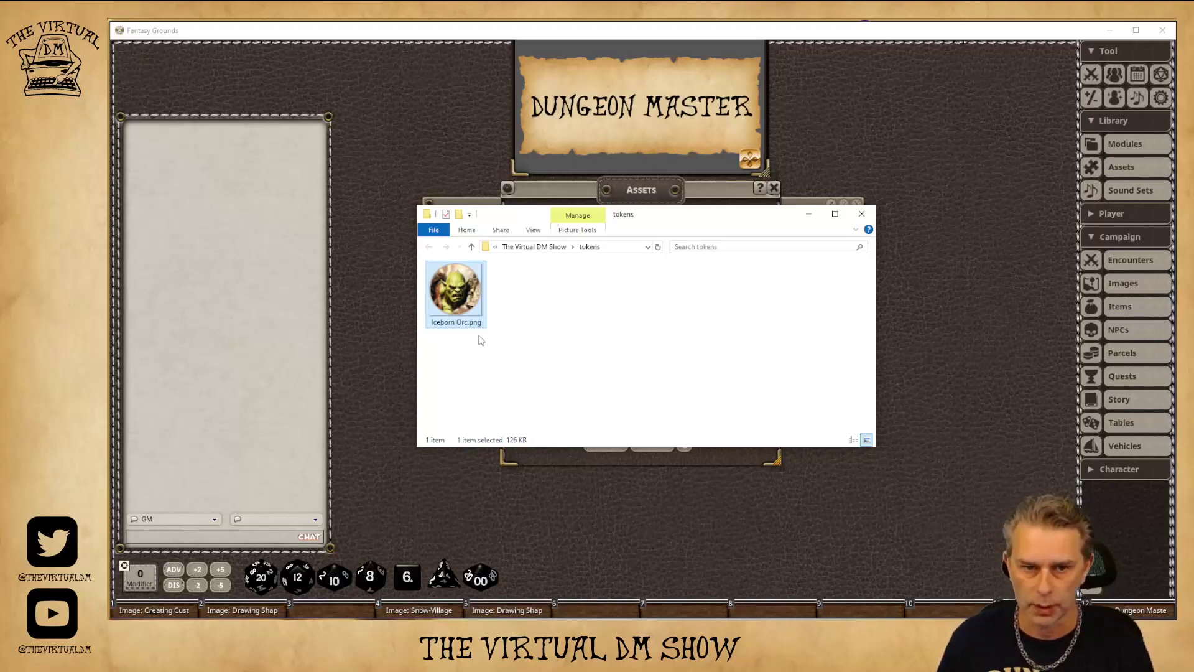
{"action": "left_click", "coordinate": [861, 215]}
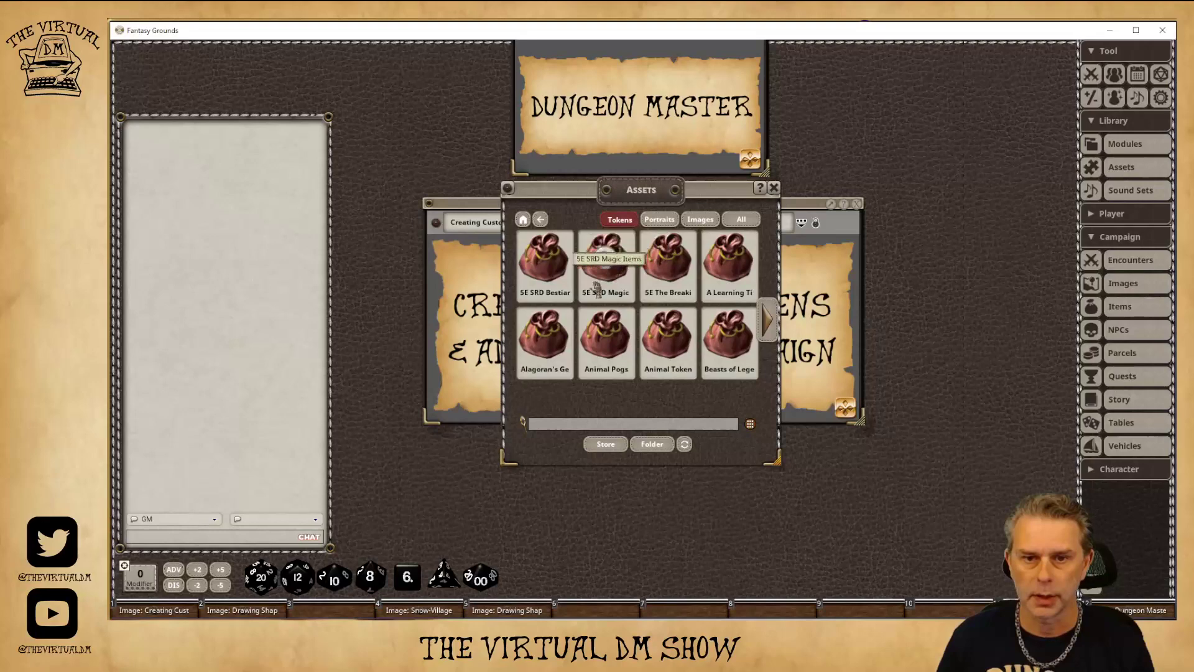
- Refresh the folder assets and filter the token Assets by 'Iceborn Orc'
{"action": "left_click", "coordinate": [685, 450]}
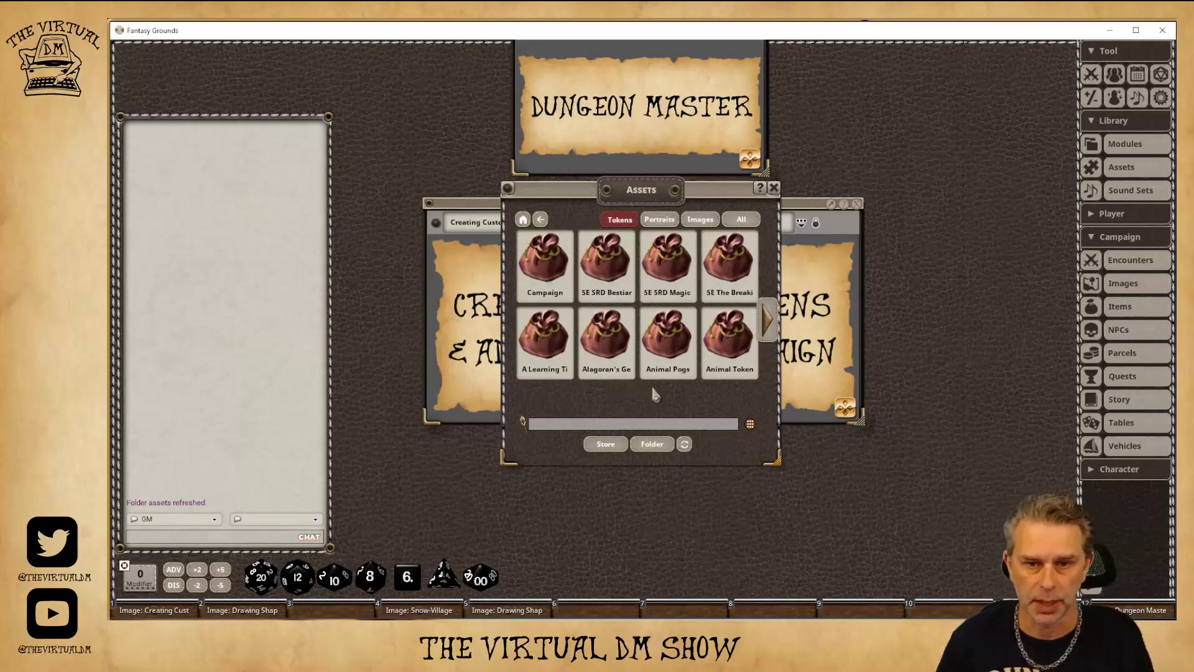
{"action": "left_click", "coordinate": [553, 425]}
{"action": "type", "text": "Iceborn"}
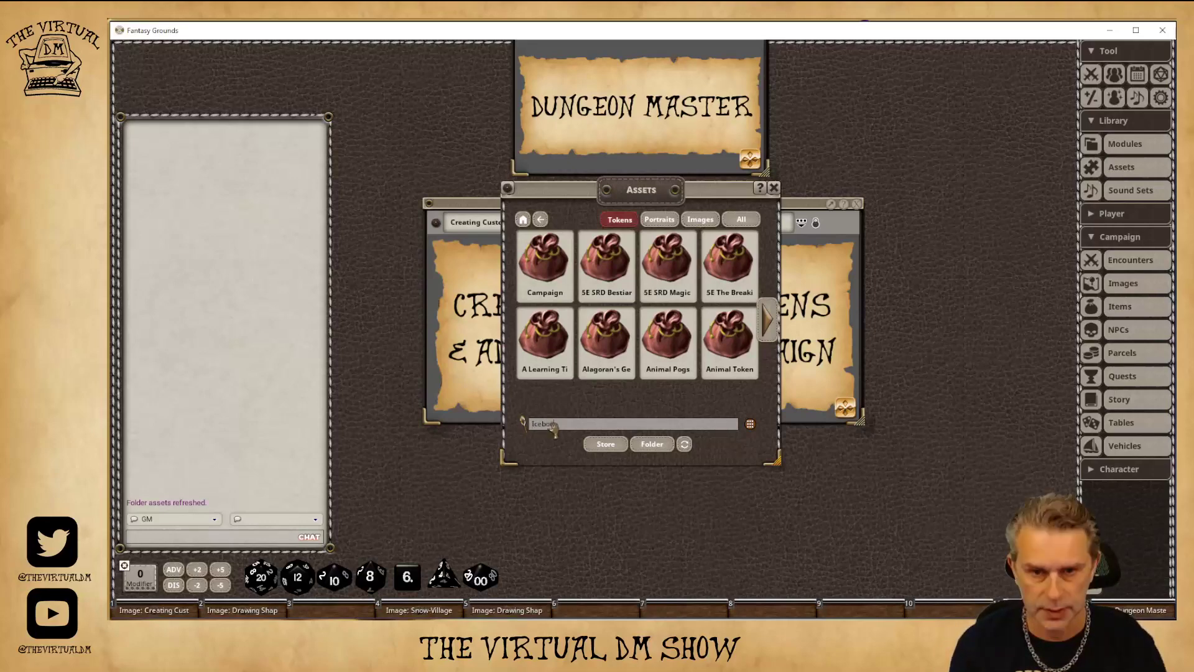
{"action": "type", "text": " Orc"}
{"action": "key", "text": "Return"}
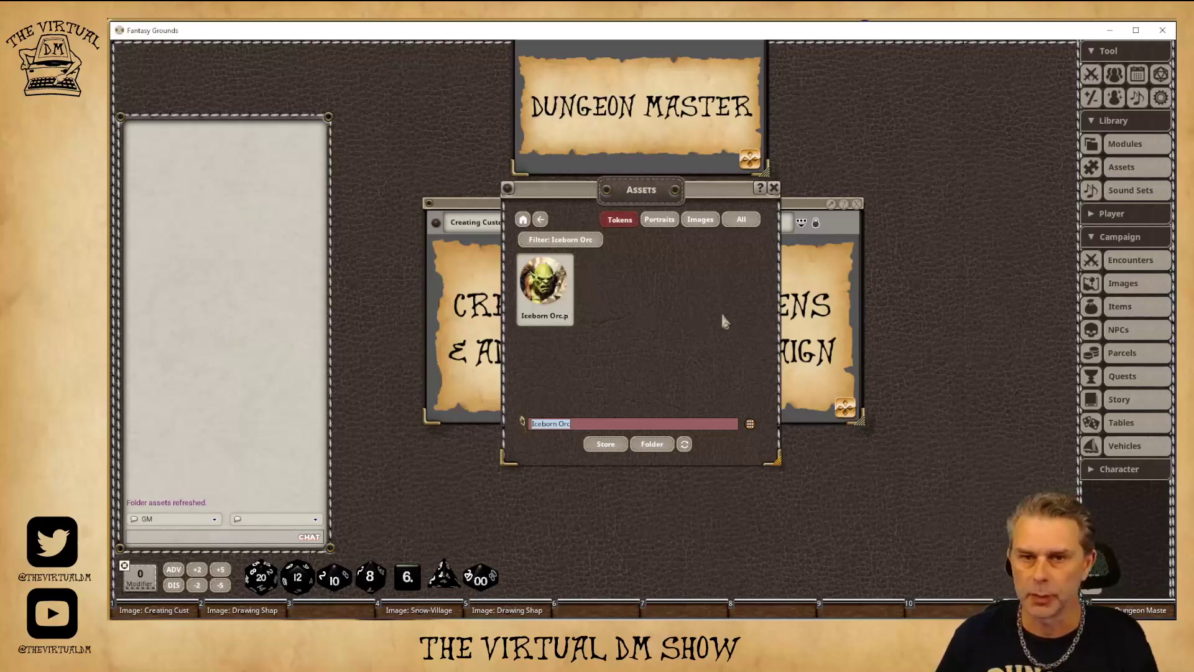
- Move Assets aside, show the NPC list, and drop the orc token onto the Iceborn Orc entry
{"action": "left_click_drag", "start_coordinate": [718, 190], "coordinate": [894, 194]}
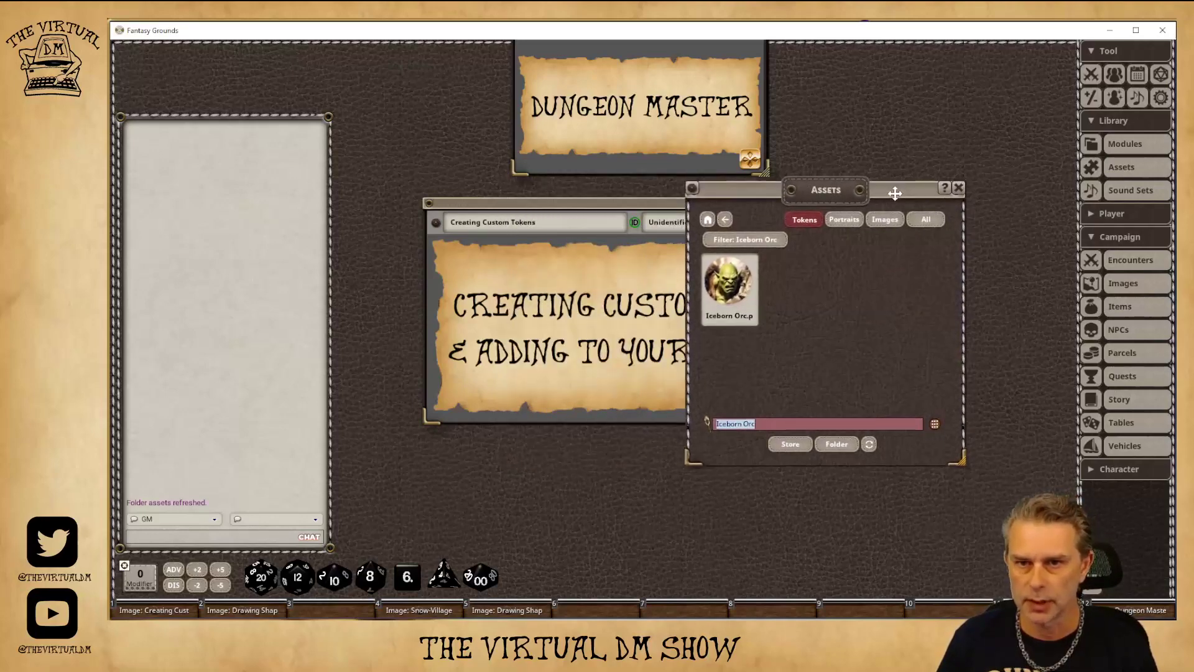
{"action": "left_click", "coordinate": [1126, 339]}
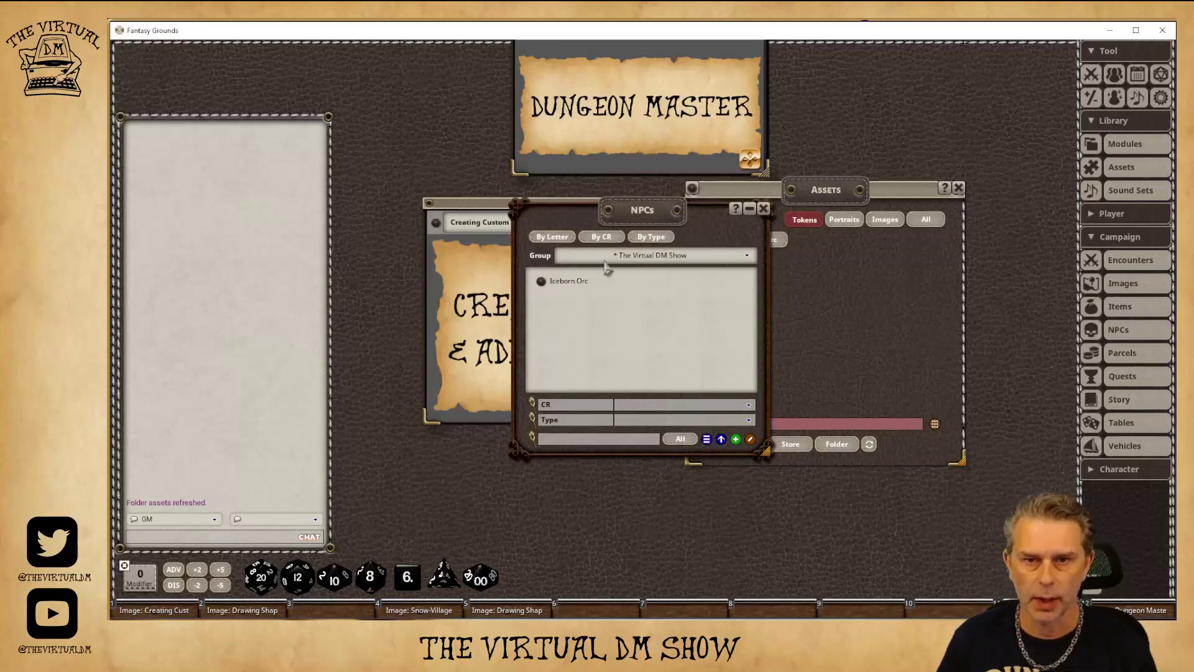
{"action": "left_click_drag", "start_coordinate": [540, 291], "coordinate": [597, 297]}
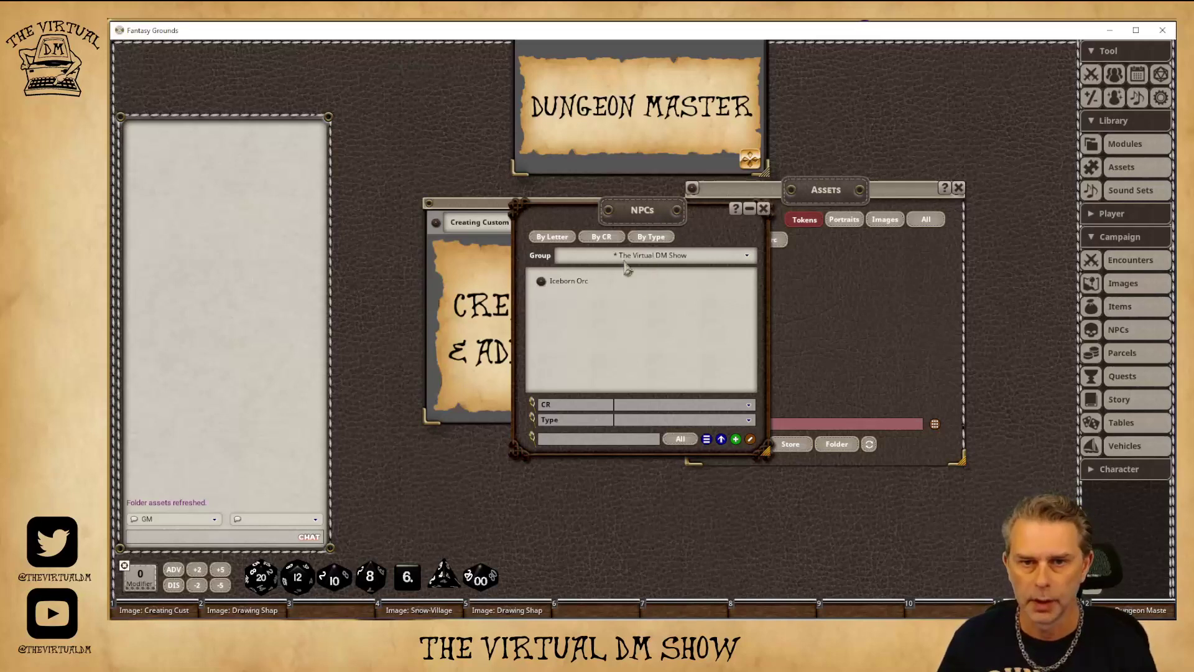
{"action": "left_click_drag", "start_coordinate": [682, 271], "coordinate": [541, 284]}
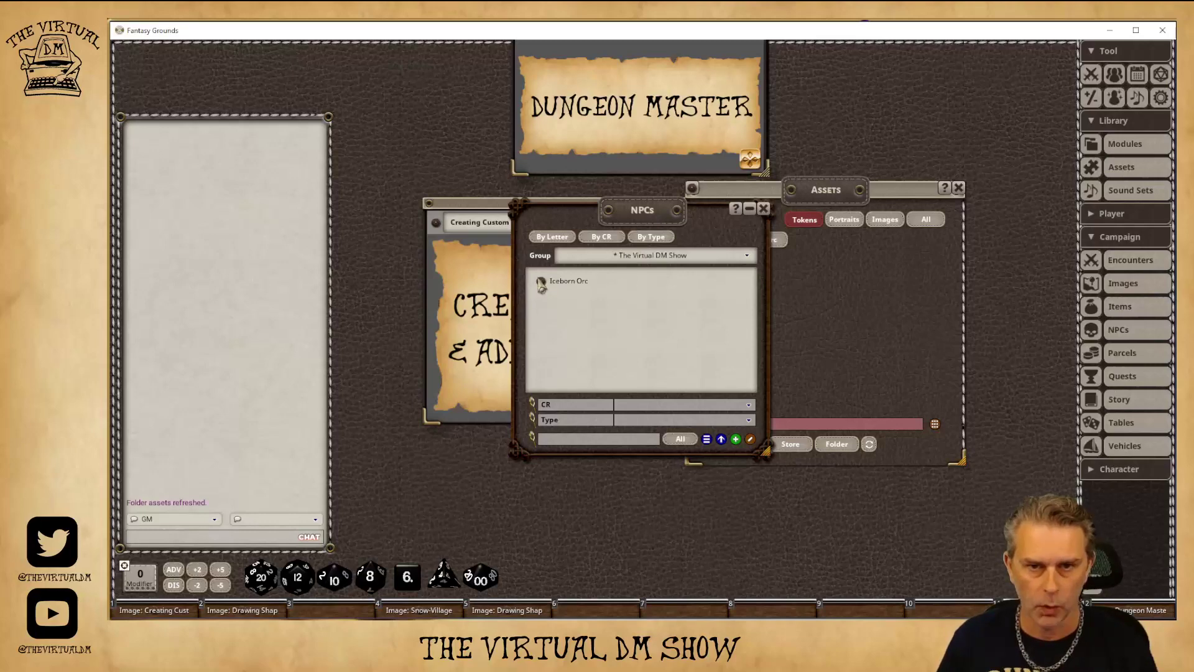
- Open the Iceborn Orc NPC sheet, close the NPC list, and arrange it beside Assets
{"action": "left_click", "coordinate": [541, 285]}
{"action": "left_click", "coordinate": [763, 209]}
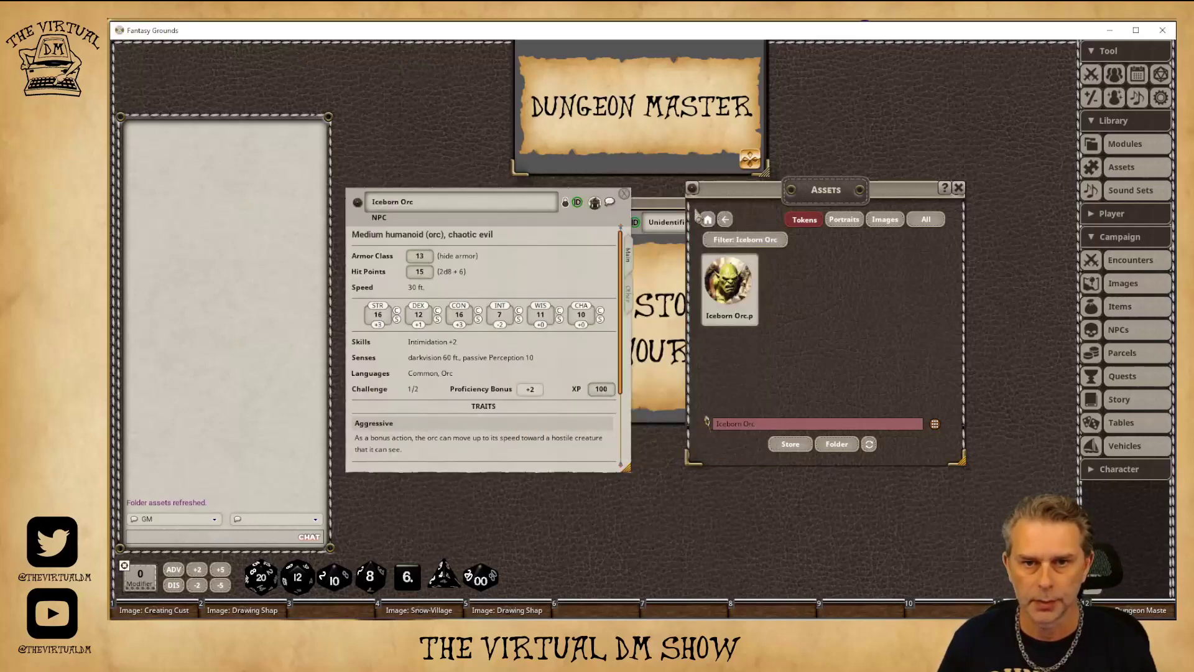
{"action": "left_click_drag", "start_coordinate": [592, 201], "coordinate": [607, 197]}
{"action": "left_click_drag", "start_coordinate": [709, 194], "coordinate": [681, 197]}
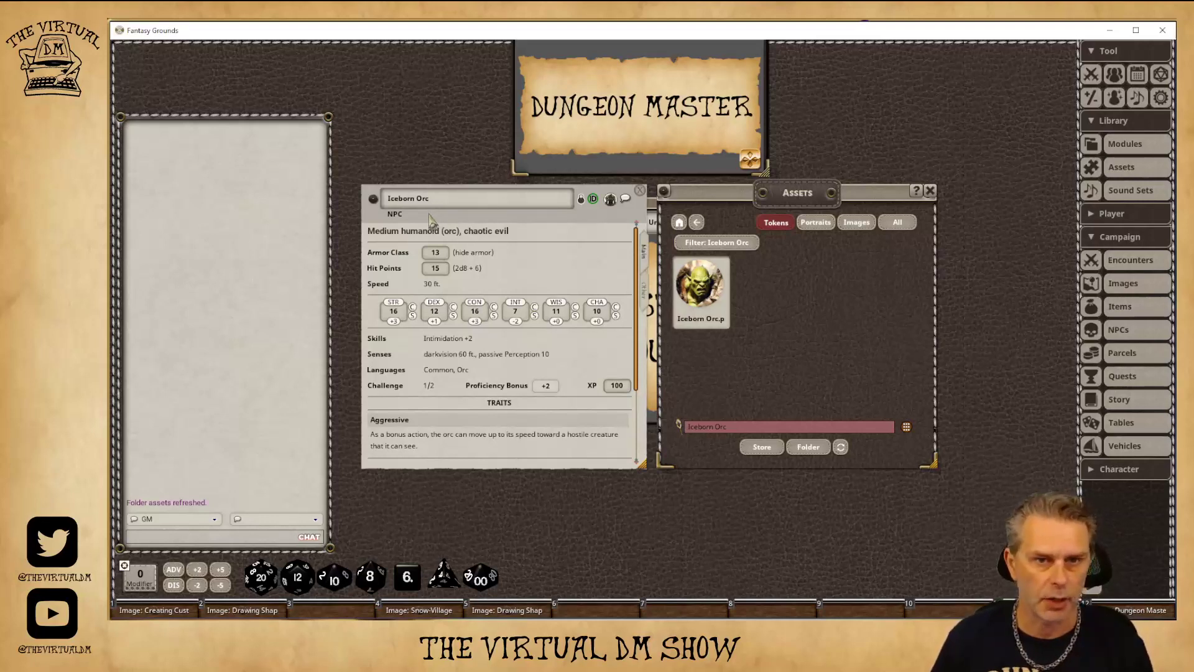
- Unlock the Iceborn Orc sheet, set the orc token in its token slot, and relock it
{"action": "left_click", "coordinate": [581, 202]}
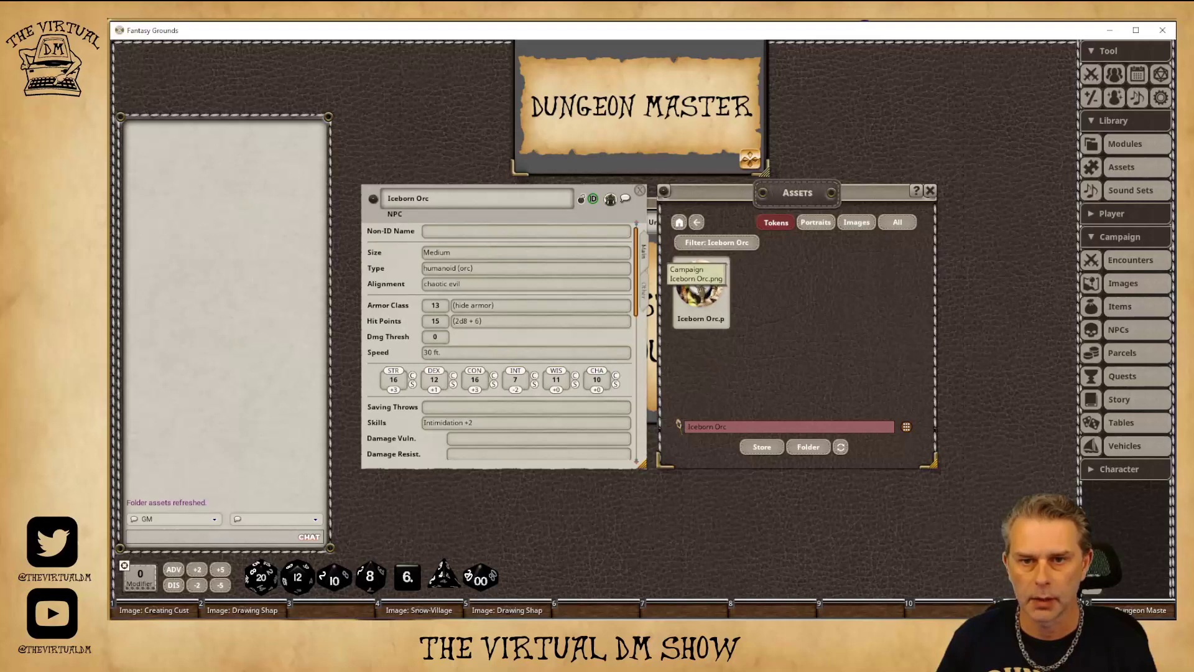
{"action": "left_click_drag", "start_coordinate": [697, 274], "coordinate": [610, 202]}
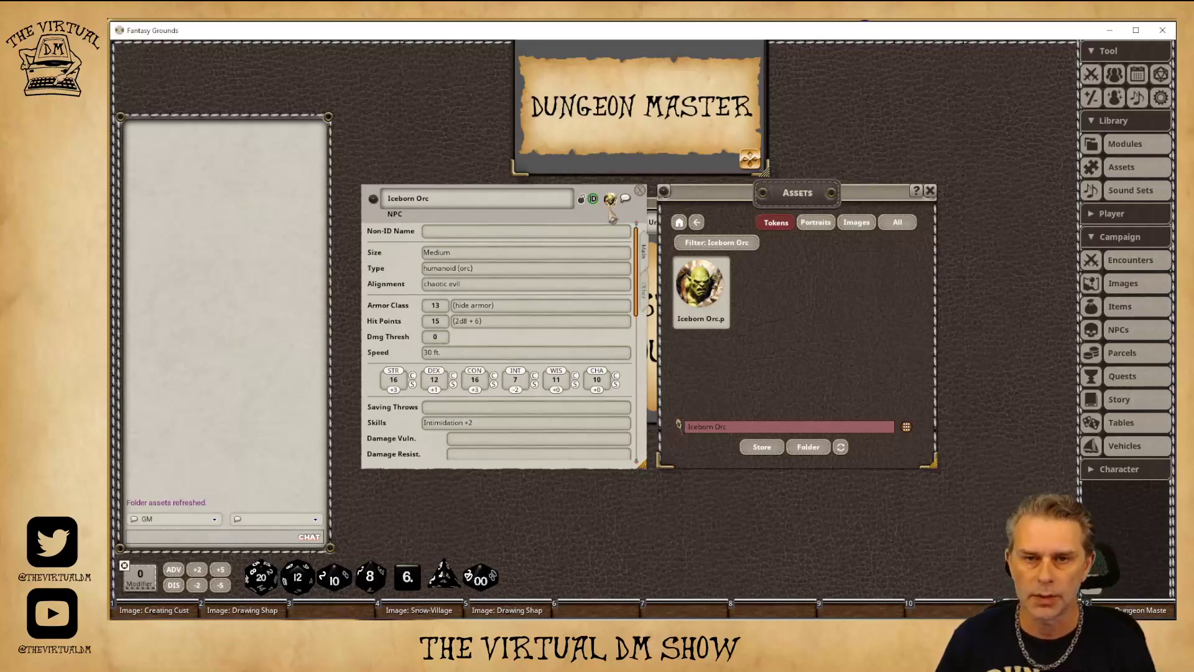
{"action": "left_click", "coordinate": [580, 199]}
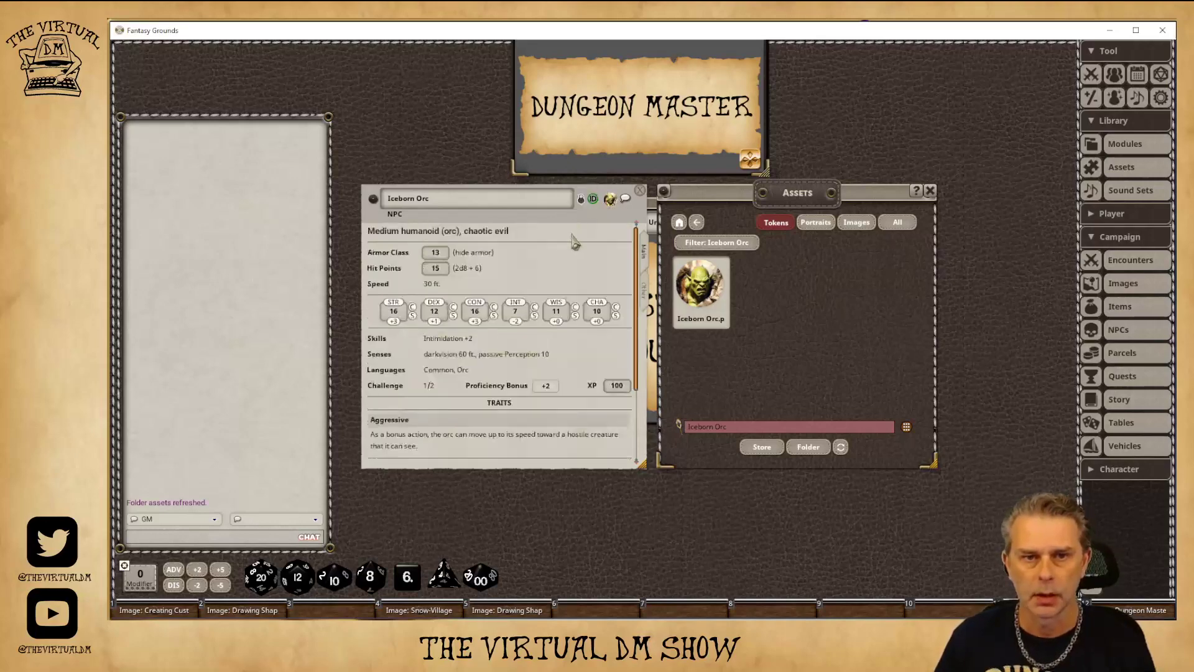